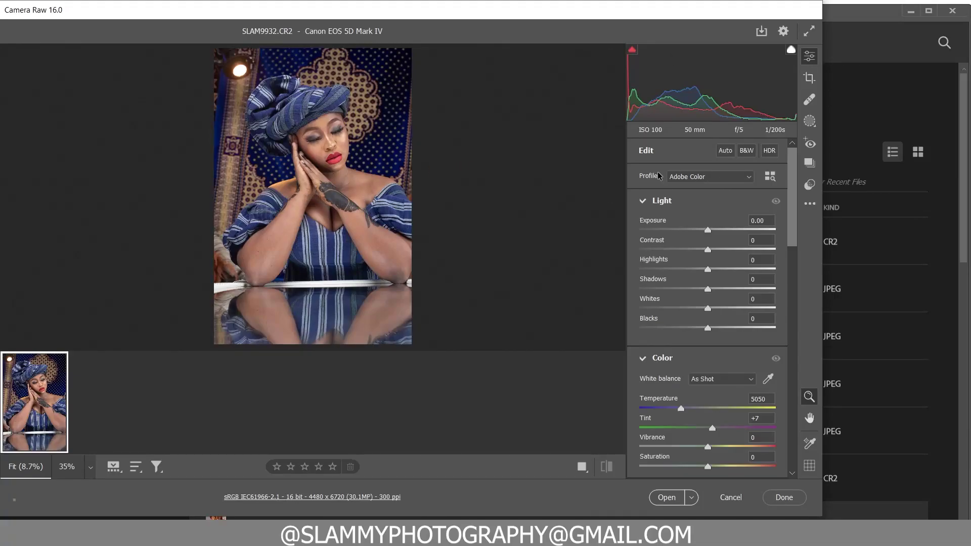
Replace the Adobe Color profile with the Camera Matching Standard profile
left_click(769, 177)
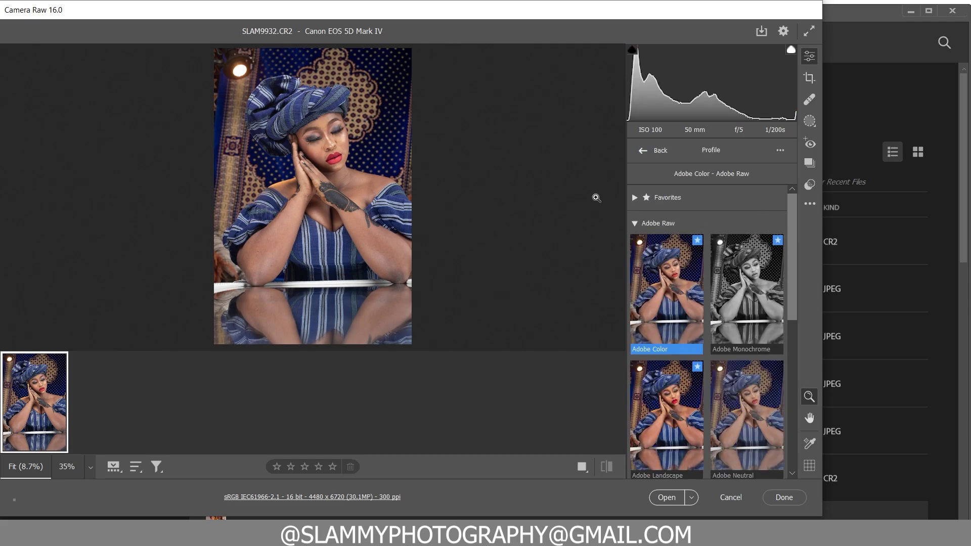
left_click(635, 224)
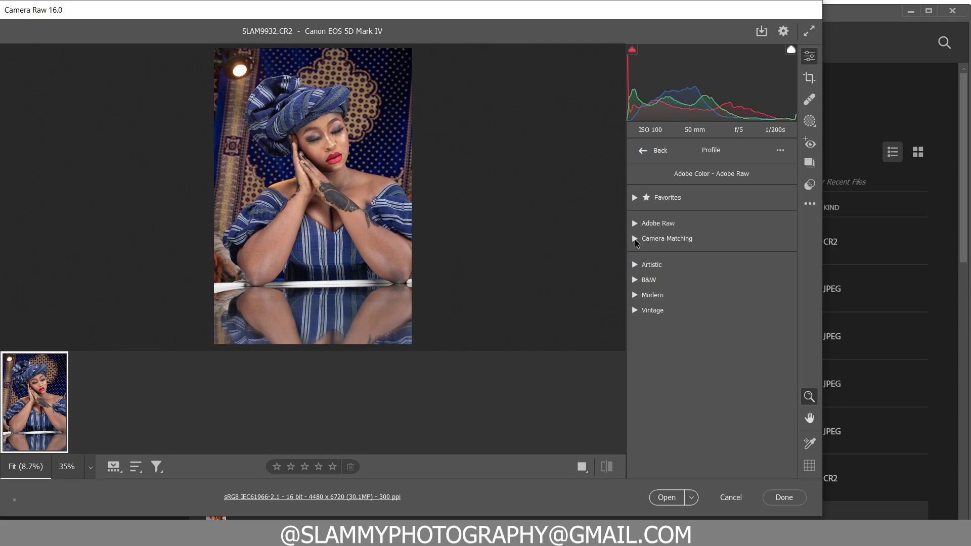
left_click(635, 238)
scroll(708, 344, "down", 5)
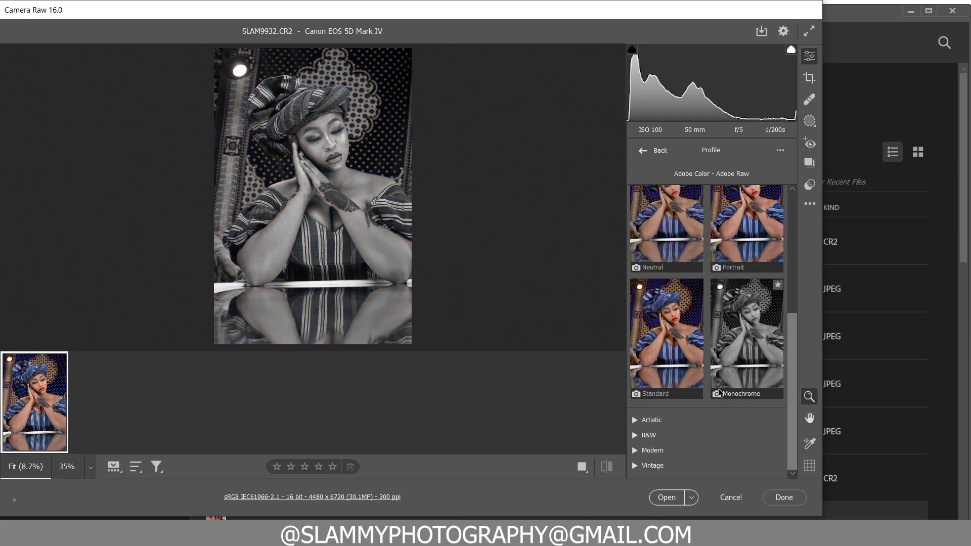
left_click(653, 375)
left_click(648, 150)
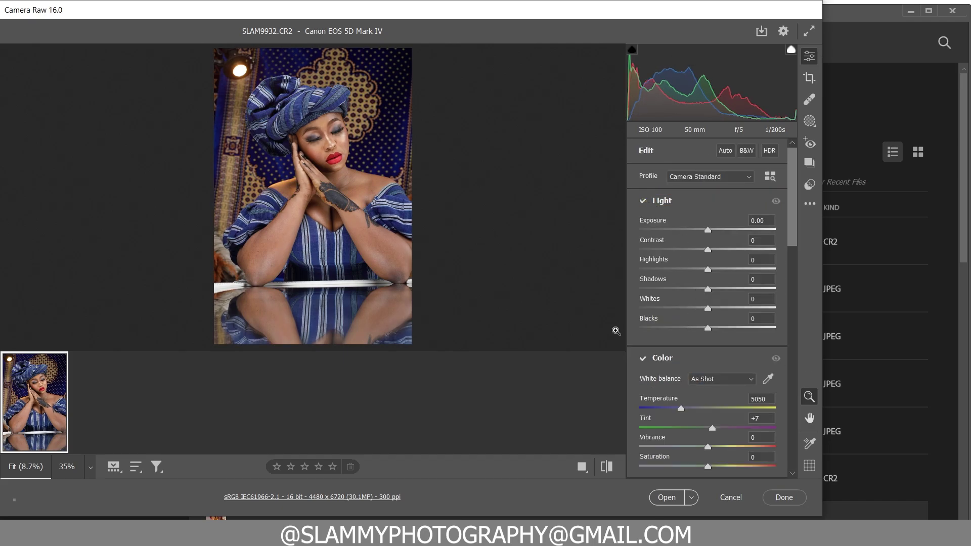
scroll(684, 351, "down", 15)
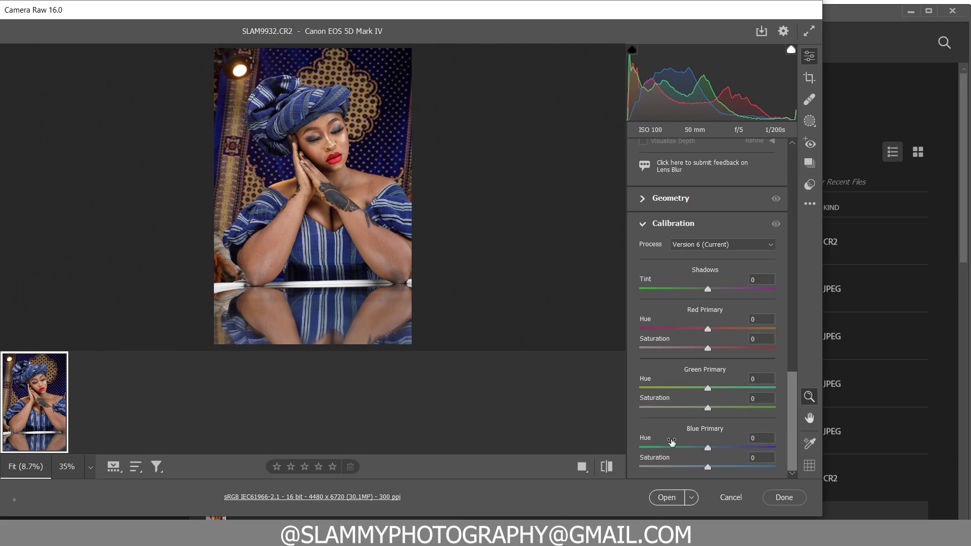
Set the Calibration Blue Primary Hue to -52 and Saturation to +99
left_click_drag(661, 442, 630, 457)
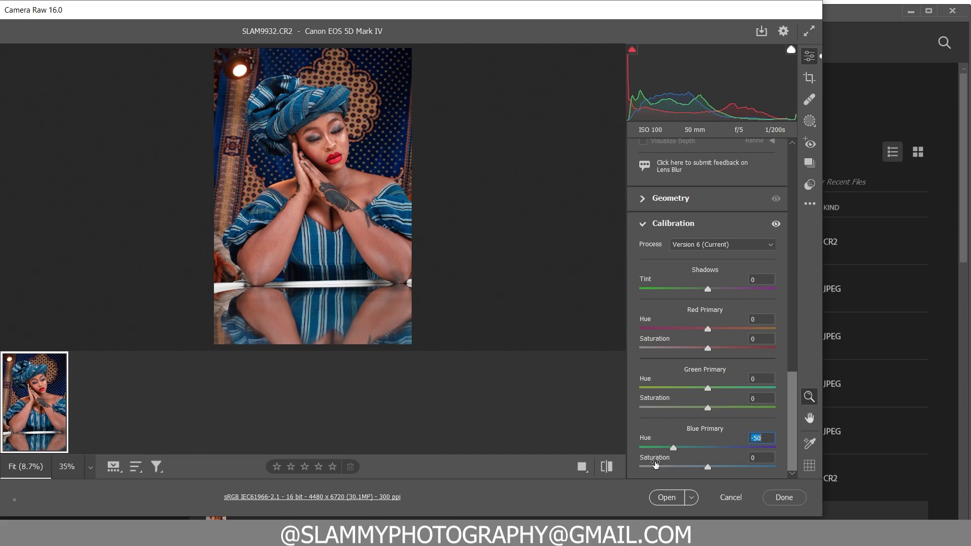
left_click_drag(655, 461, 732, 463)
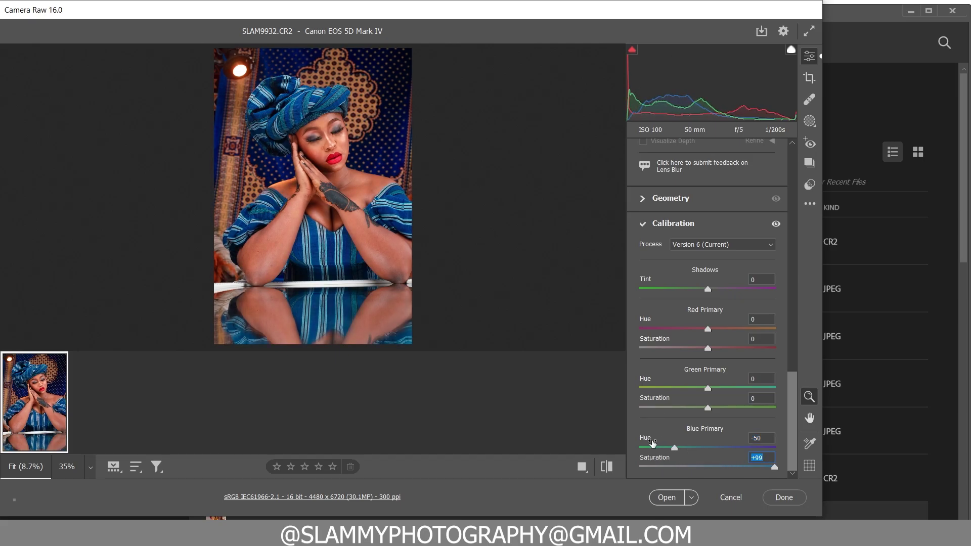
left_click_drag(658, 444, 652, 444)
Check the zoomed and Before/After views, then open SLAM9932.CR2 in Photoshop
left_click(333, 180)
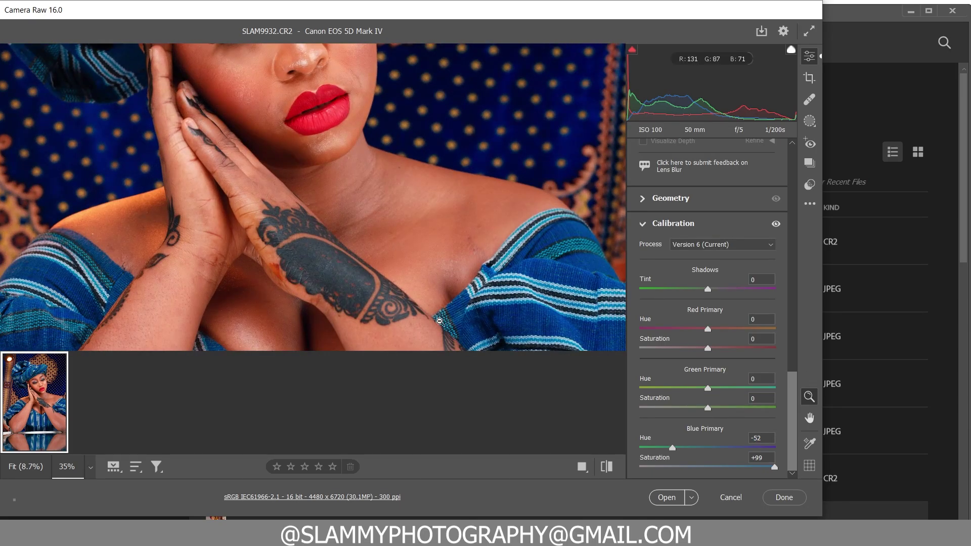
left_click(348, 224)
left_click(582, 466)
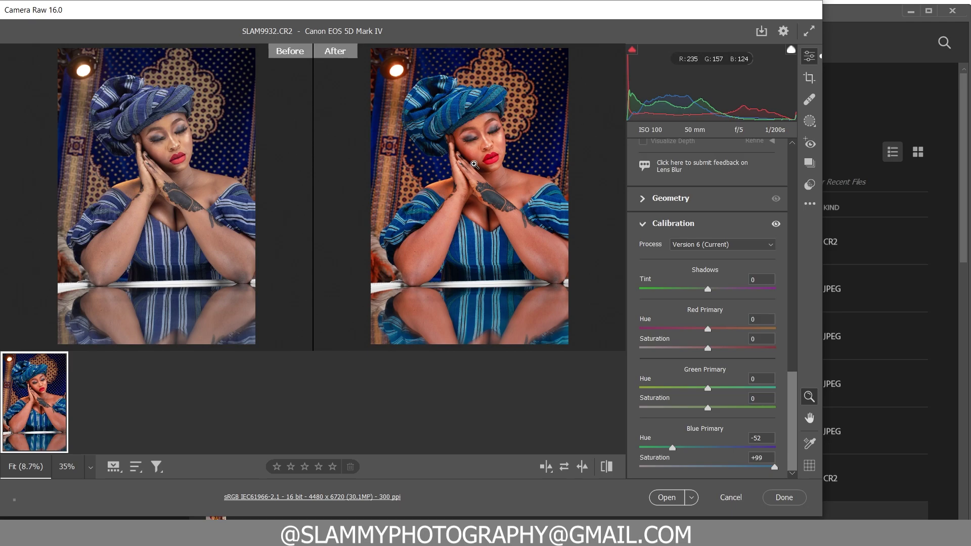
left_click(667, 497)
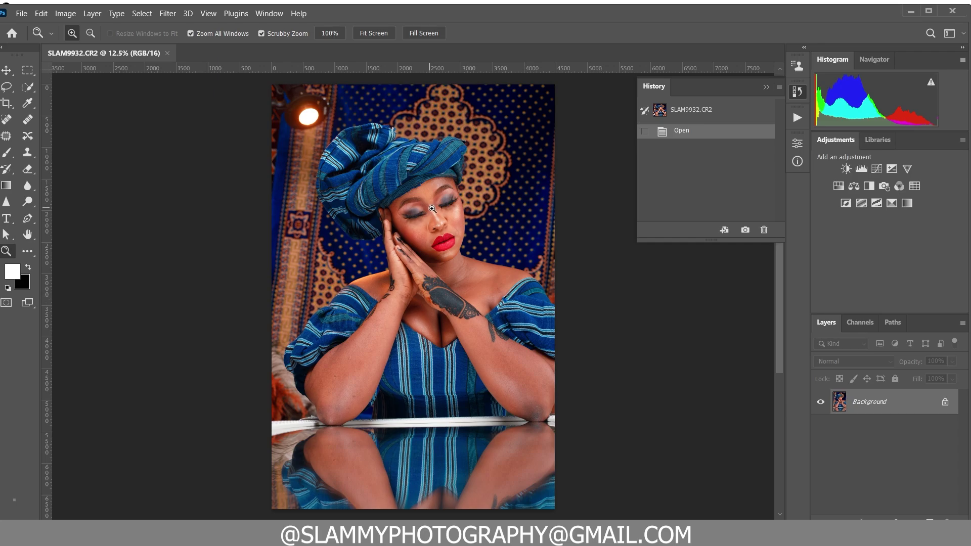
Zoom on the face and spot-heal the cheek blemishes near the lips
left_click_drag(434, 208, 492, 252)
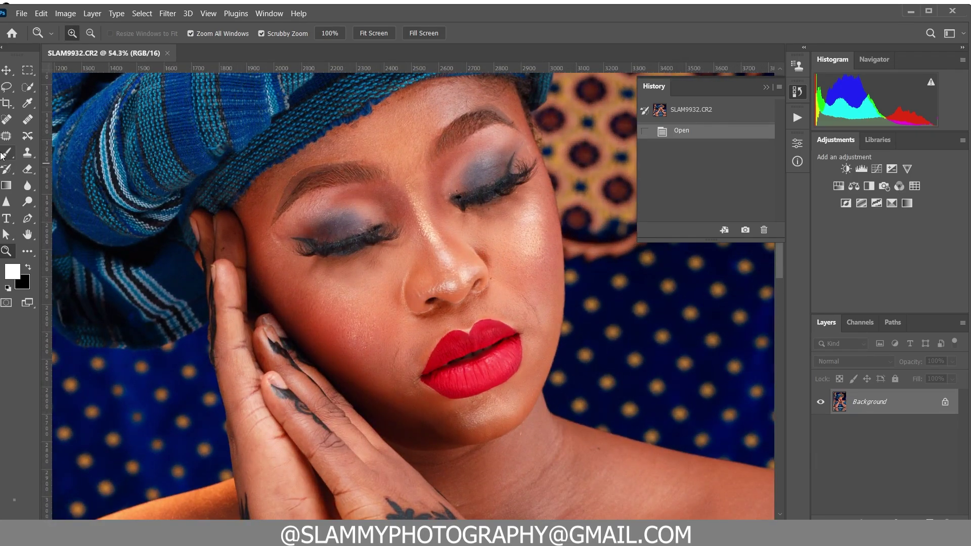
left_click(6, 120)
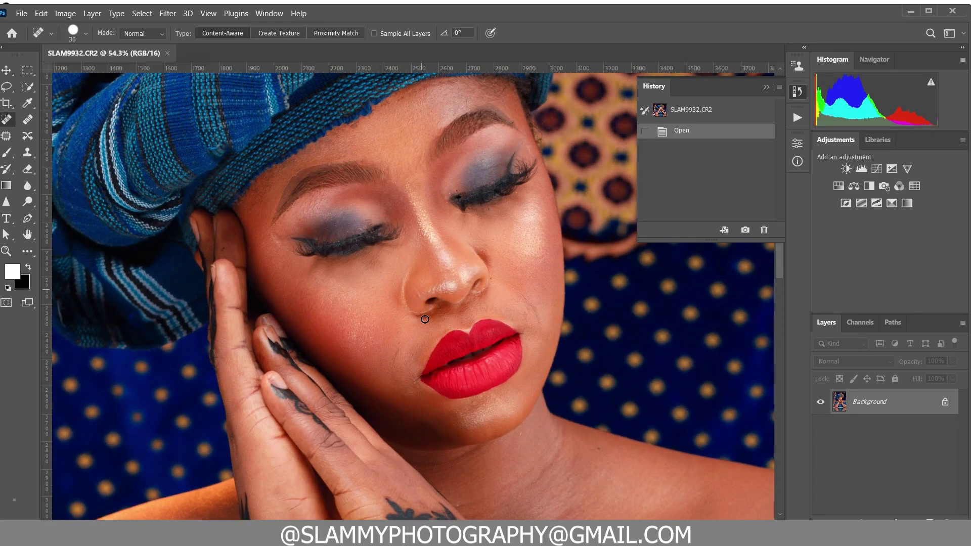
key("bracketleft")
key("bracketleft")
left_click_drag(395, 383, 399, 348)
key("bracketright")
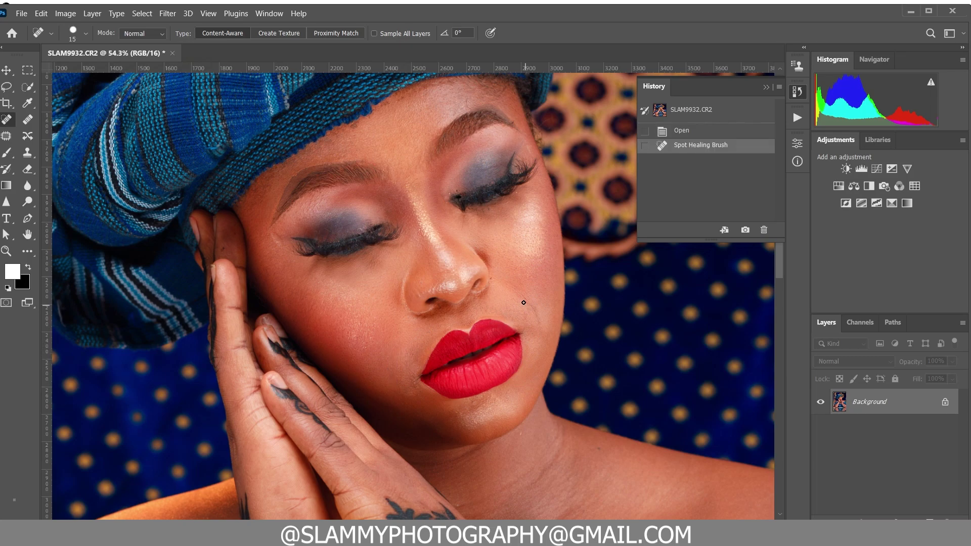
mouse_move(521, 295)
left_mouse_down()
mouse_move(538, 319)
mouse_move(529, 319)
left_mouse_up()
left_click(535, 312)
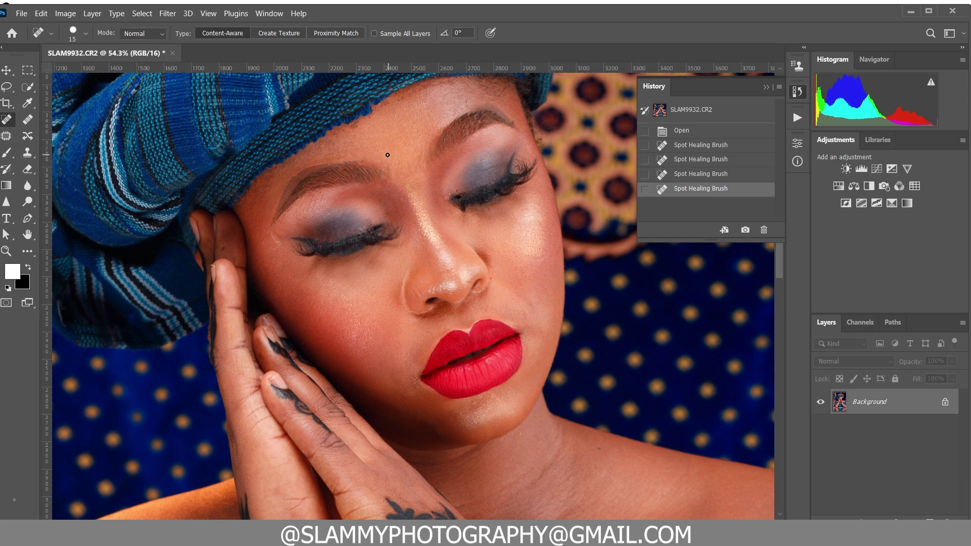
Spot-heal the forehead, brow, cheek and eye-side spots with a gradually larger brush
left_click_drag(417, 165, 420, 152)
left_click(394, 169)
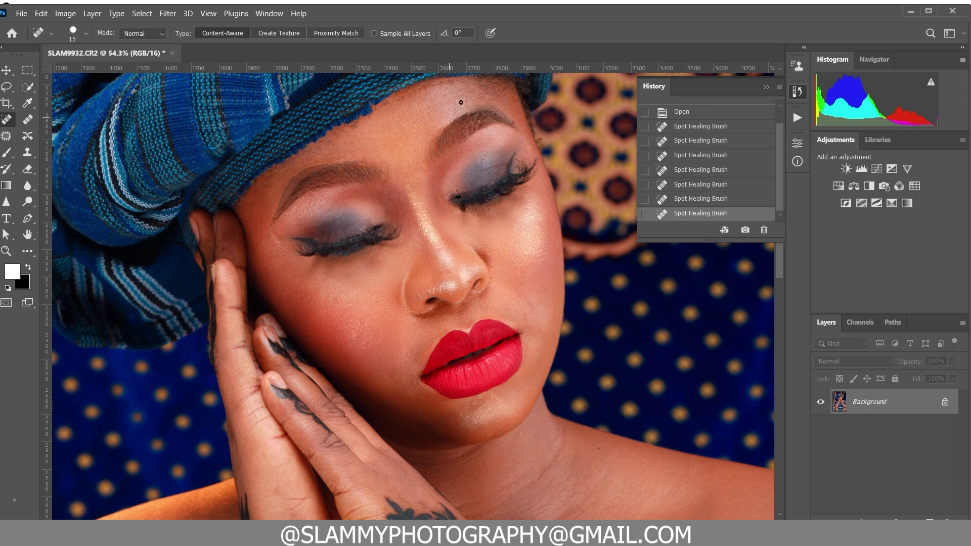
left_click_drag(466, 95, 465, 116)
left_click(520, 297)
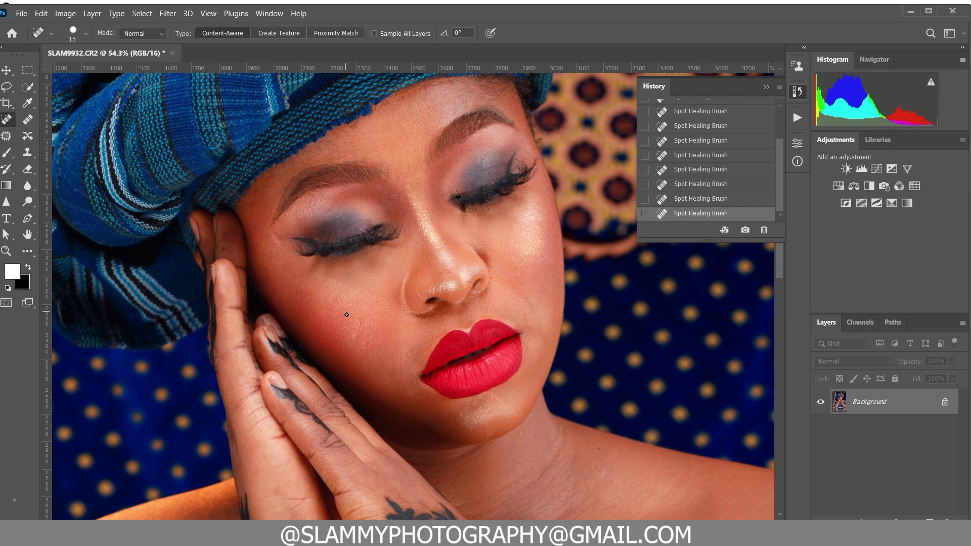
key("bracketright")
left_click(262, 252)
left_click(274, 235)
key("bracketright")
left_click_drag(402, 175, 406, 177)
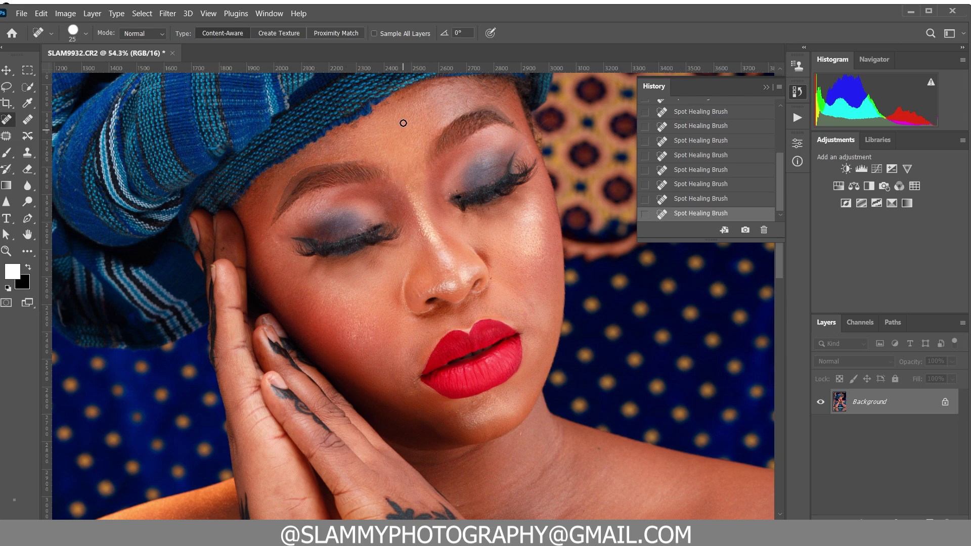
left_click(354, 126)
Fit the photo on screen and show the Actions list
left_click(208, 13)
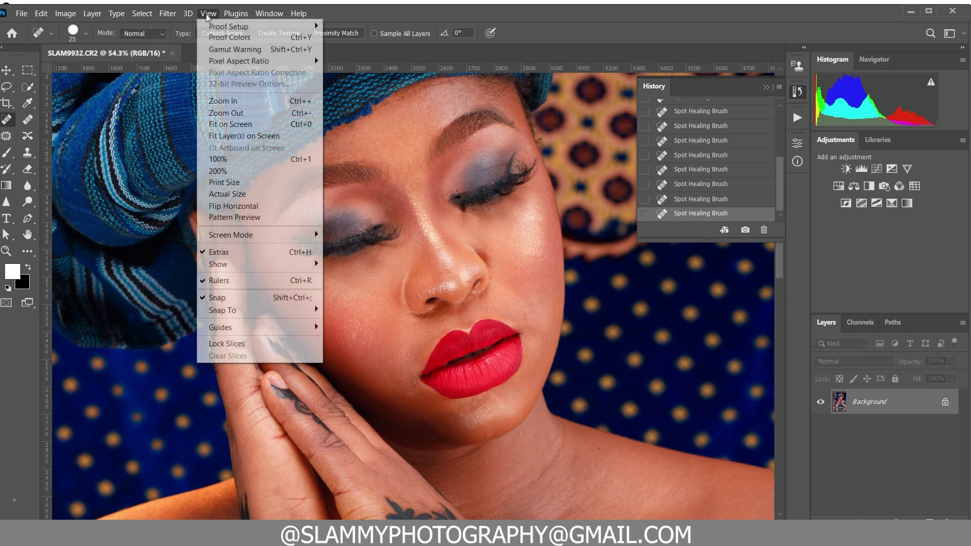
left_click(223, 130)
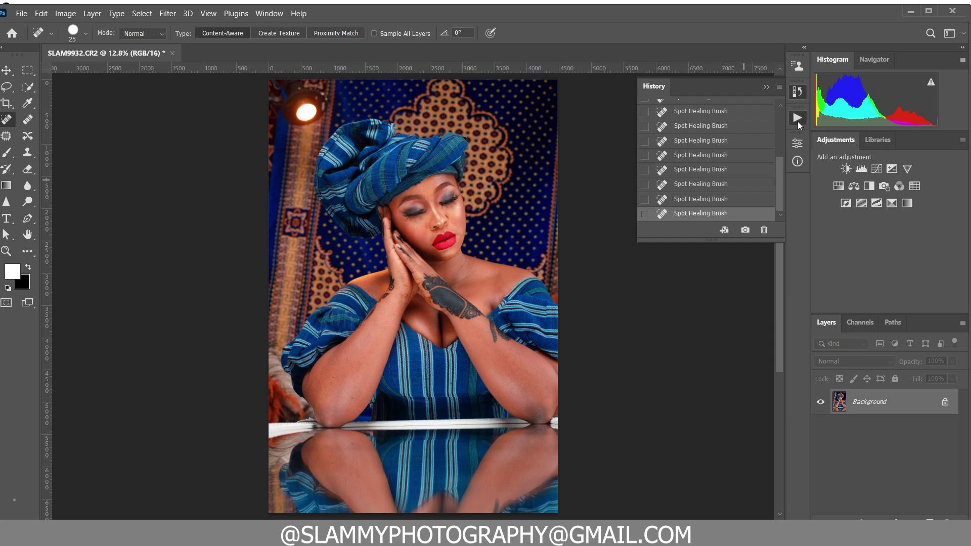
left_click(797, 118)
left_click(708, 245)
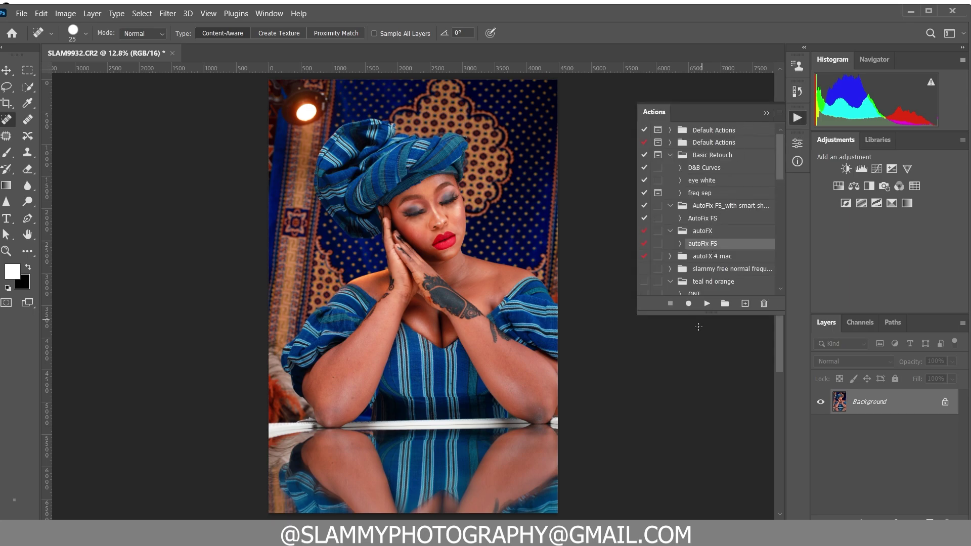
left_click(707, 305)
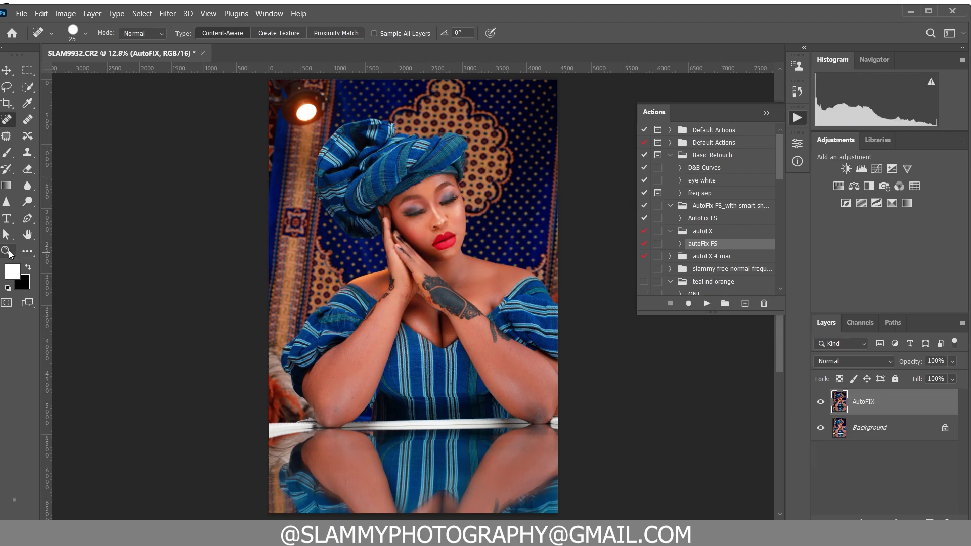
left_click(8, 251)
left_click_drag(448, 213, 632, 222)
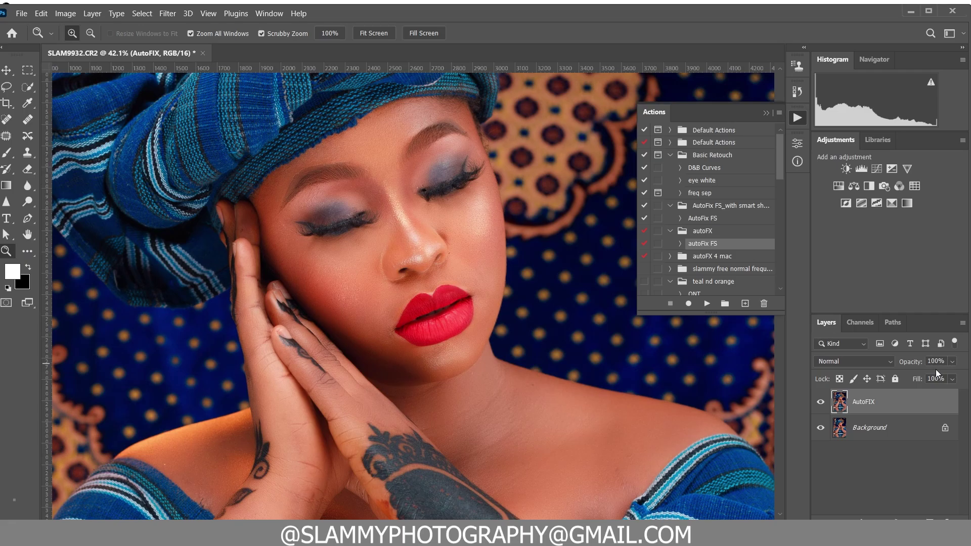
left_click(820, 402)
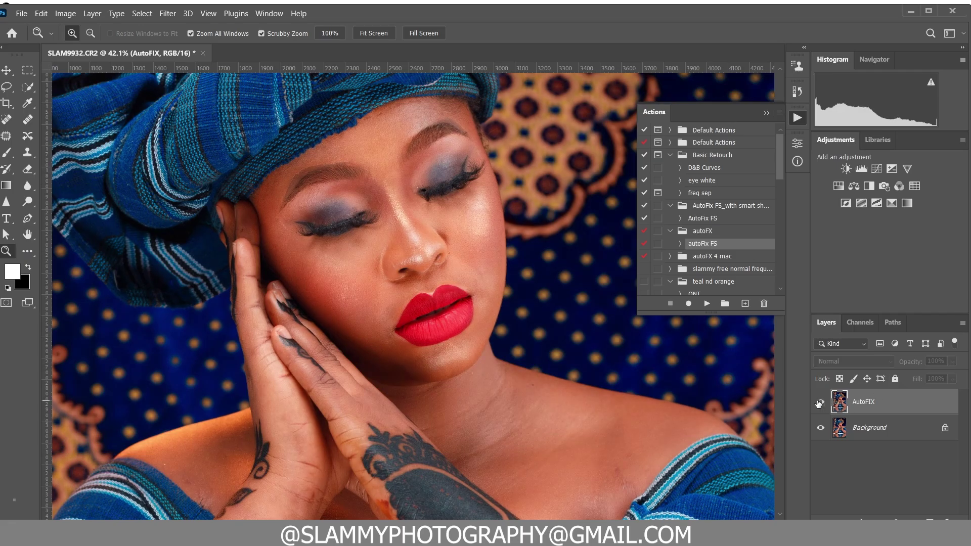
left_click(820, 402)
left_click(208, 13)
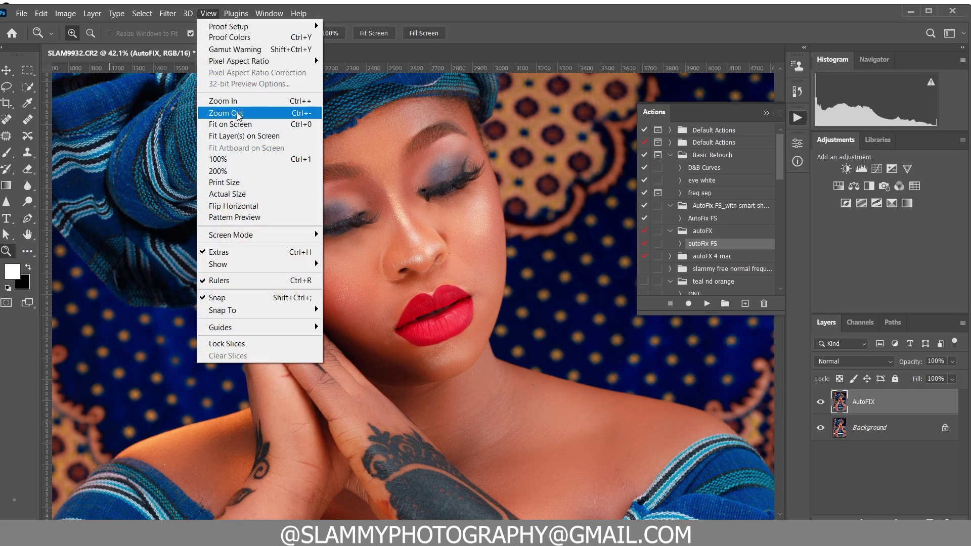
left_click(238, 125)
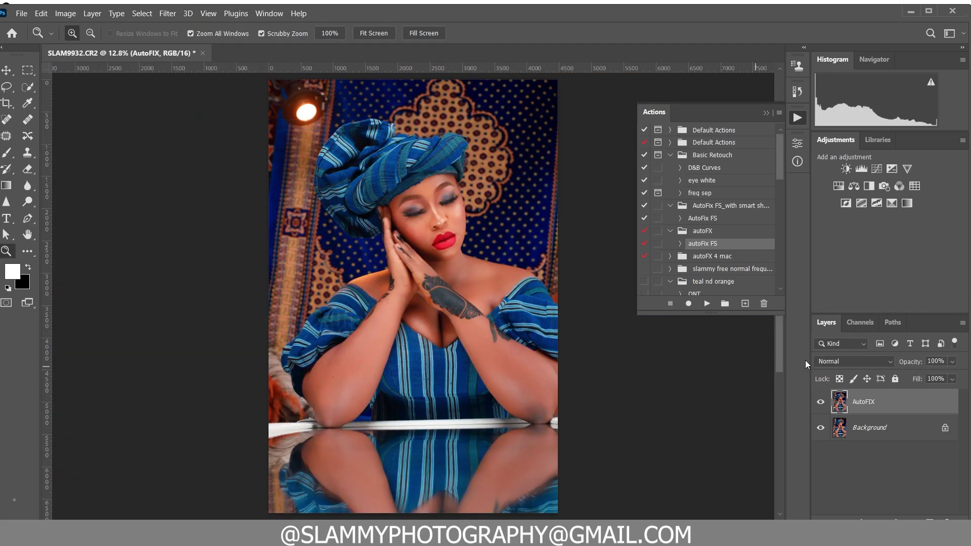
left_click(819, 403)
left_click(820, 403)
left_click_drag(474, 273, 518, 323)
left_click(819, 403)
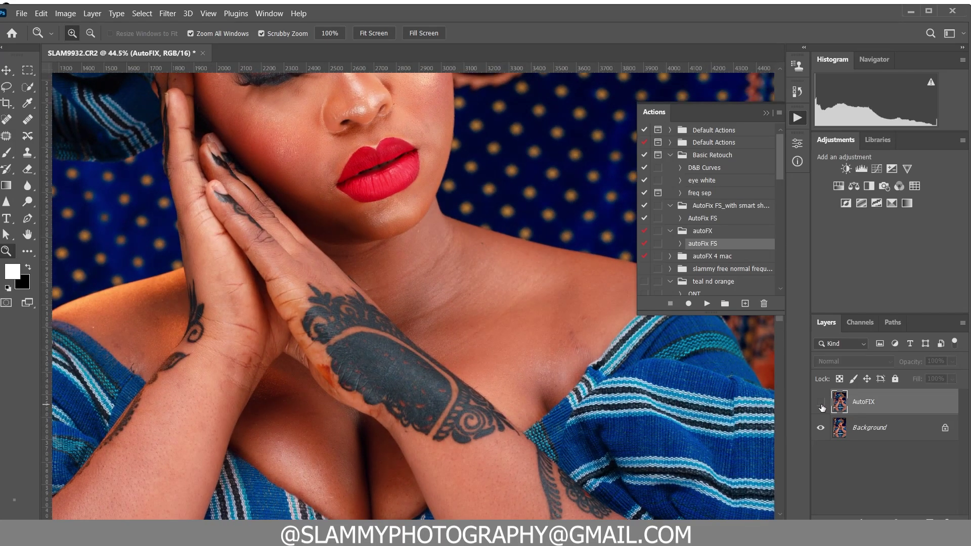
left_click(820, 403)
scroll(389, 320, "up", 2)
scroll(397, 349, "up", 5)
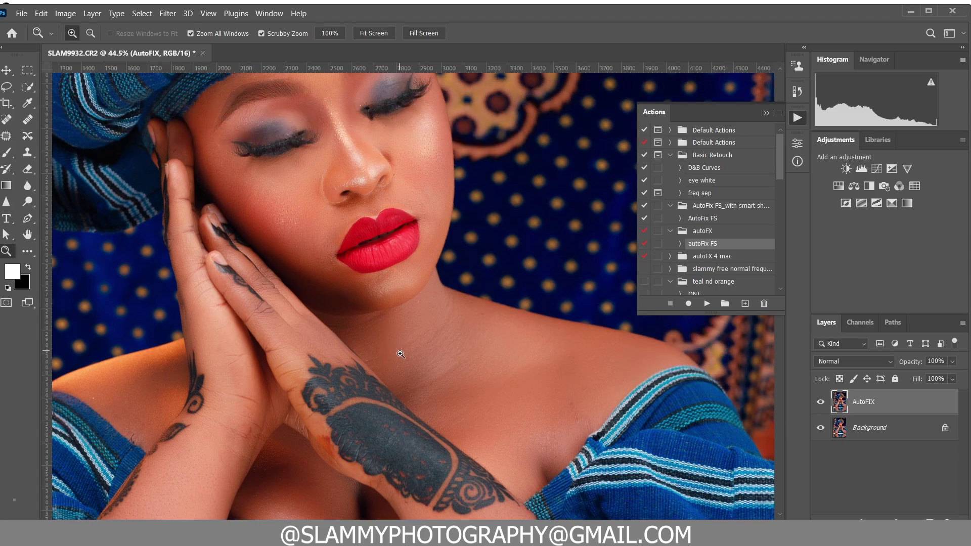
left_click(212, 14)
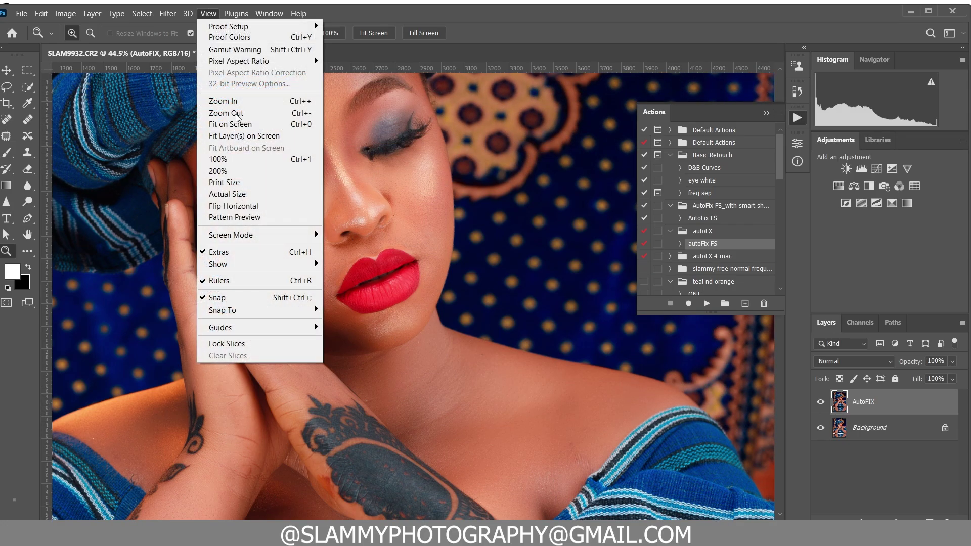
left_click(255, 123)
left_click_drag(476, 352, 520, 365)
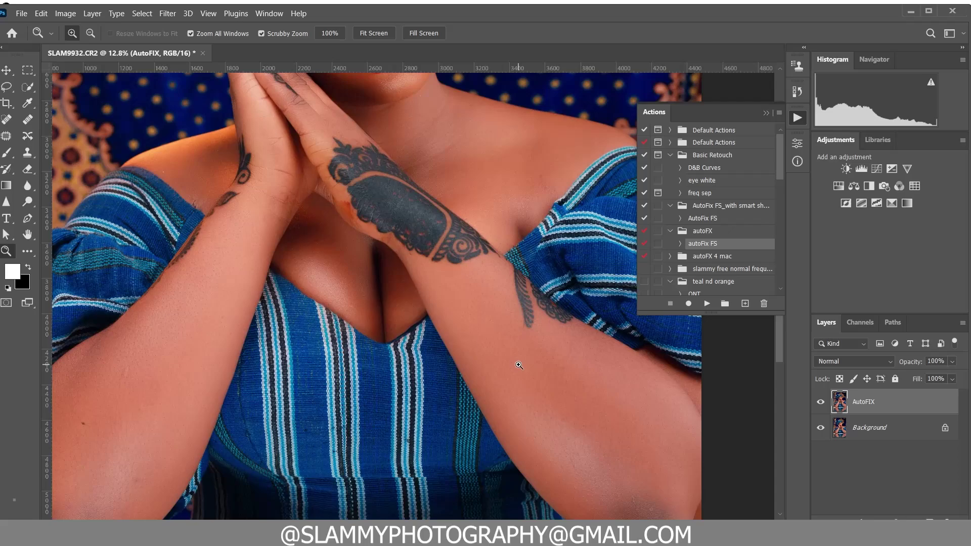
left_click(820, 403)
left_click(821, 403)
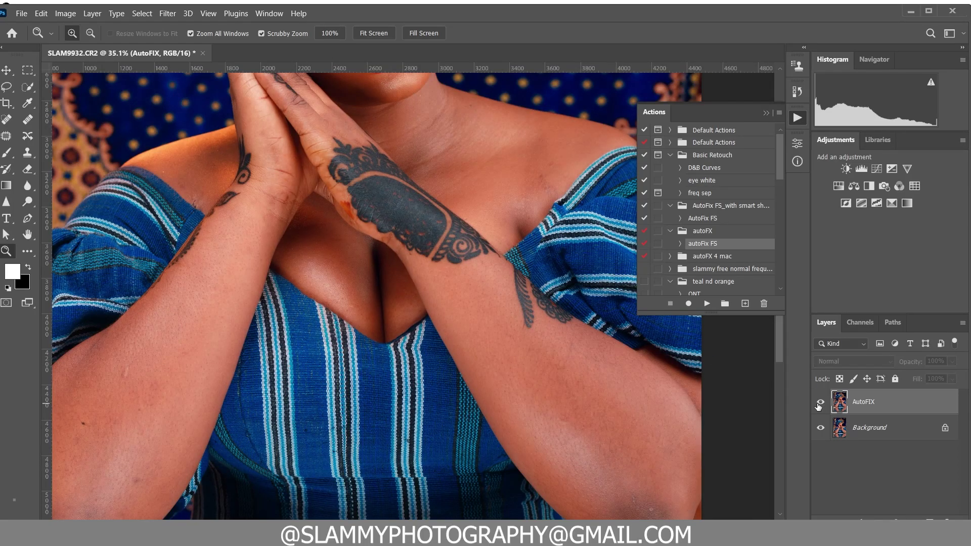
left_click(206, 14)
left_click(256, 124)
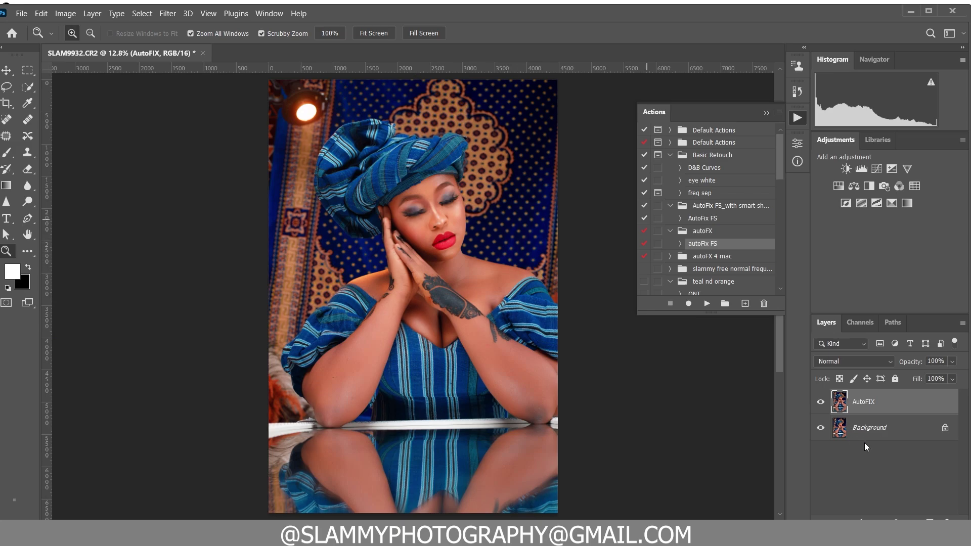
Add a Hue/Saturation layer with skin-sampled Reds at Hue +5 and Saturation +11
left_click(898, 520)
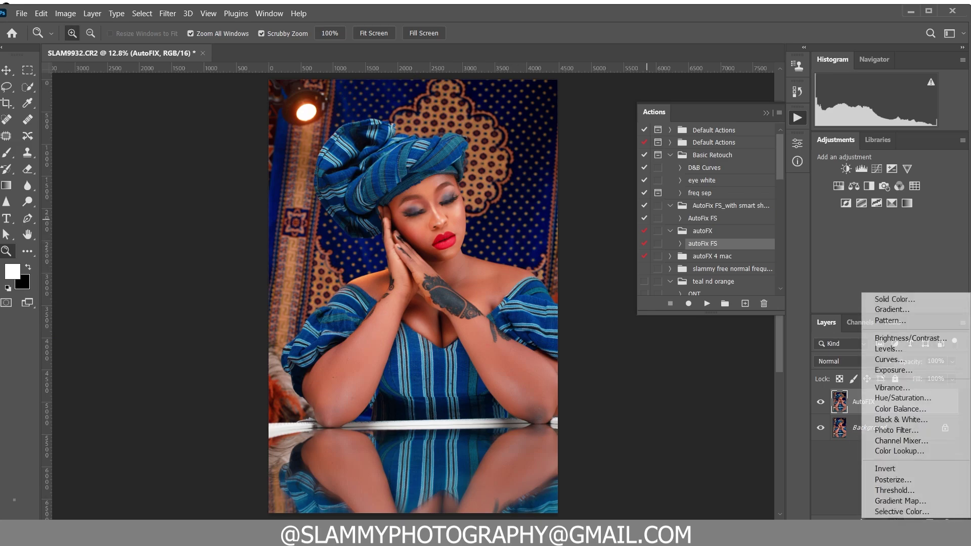
left_click(897, 401)
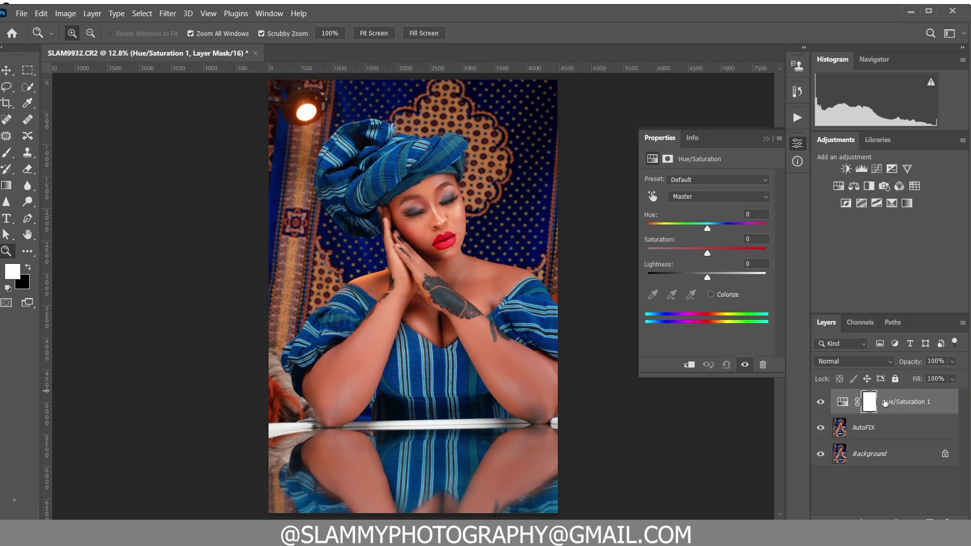
left_click(652, 197)
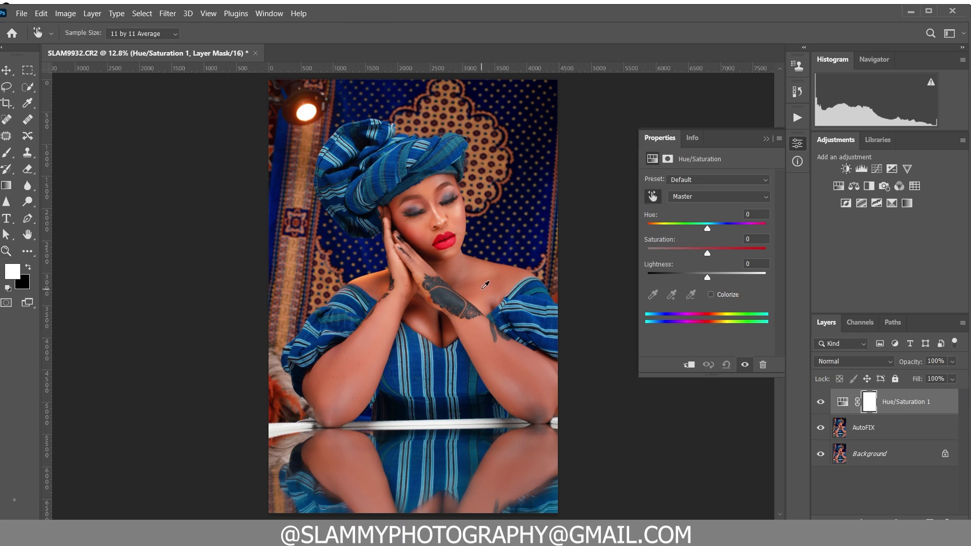
left_click(485, 285)
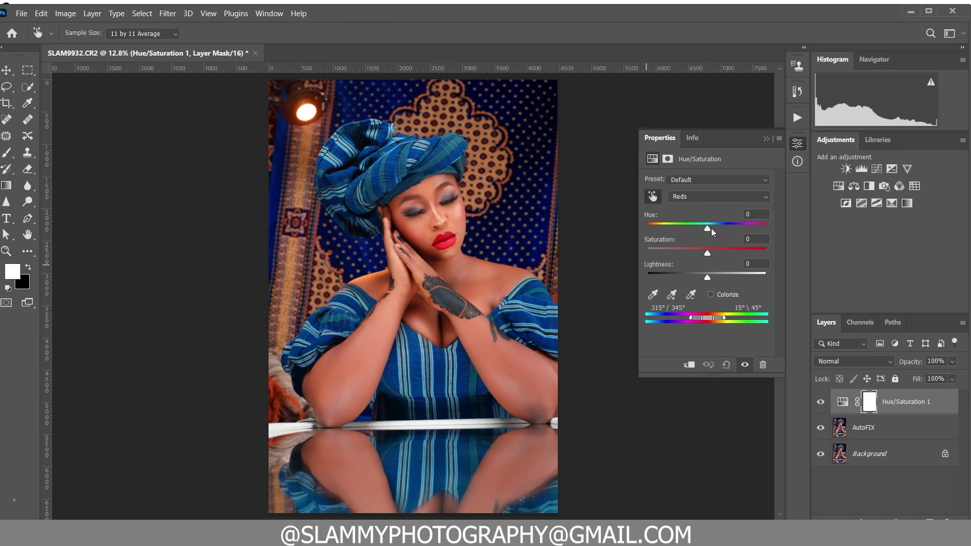
mouse_move(710, 251)
left_mouse_down()
mouse_move(733, 252)
mouse_move(718, 250)
left_mouse_up()
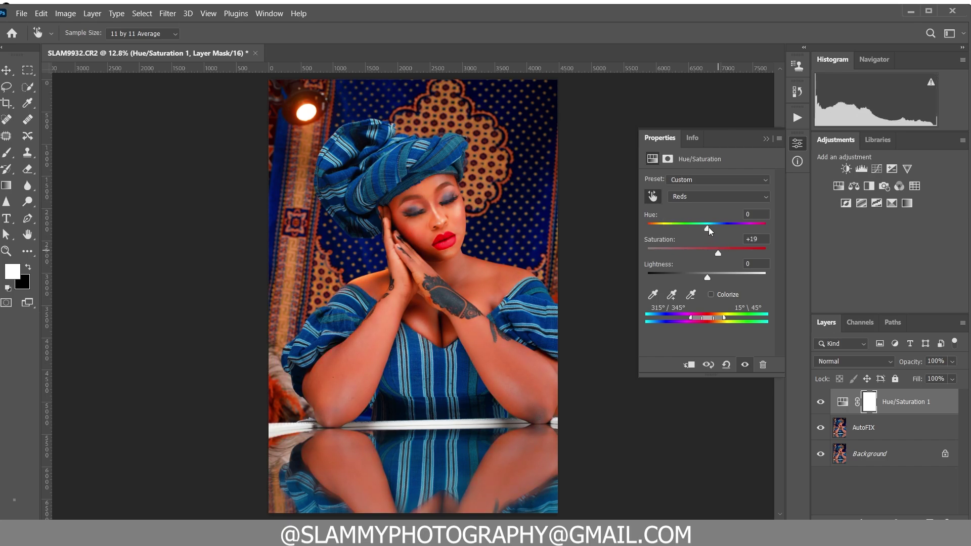
left_click_drag(710, 230, 712, 231)
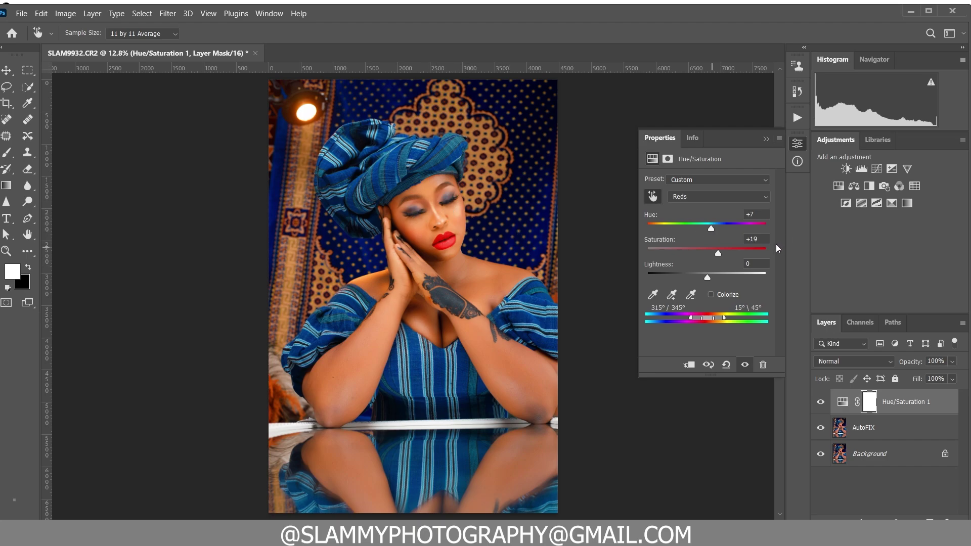
left_click_drag(719, 252, 710, 230)
left_click(820, 402)
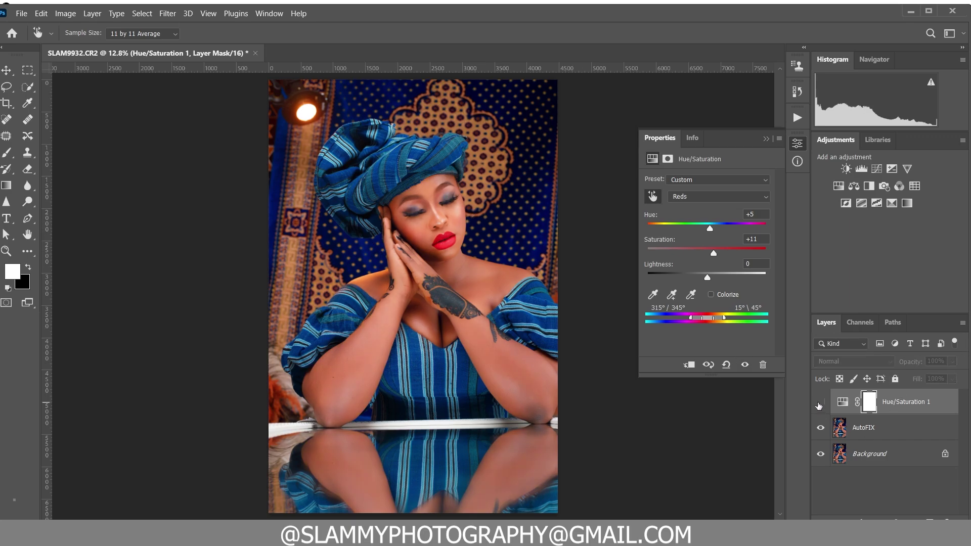
left_click(820, 404)
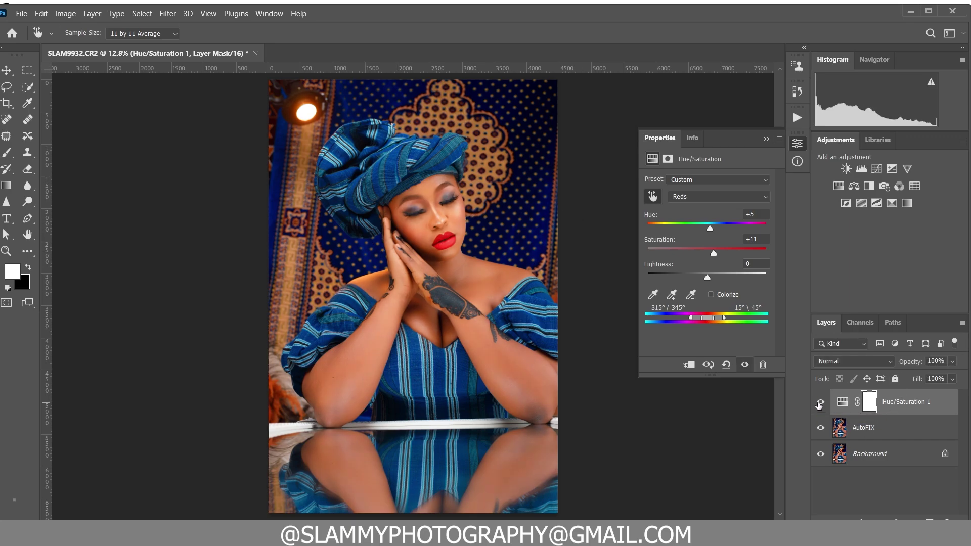
Add a Selective Color layer with Yellows at Magenta -33% and Yellow -33%
left_click(896, 523)
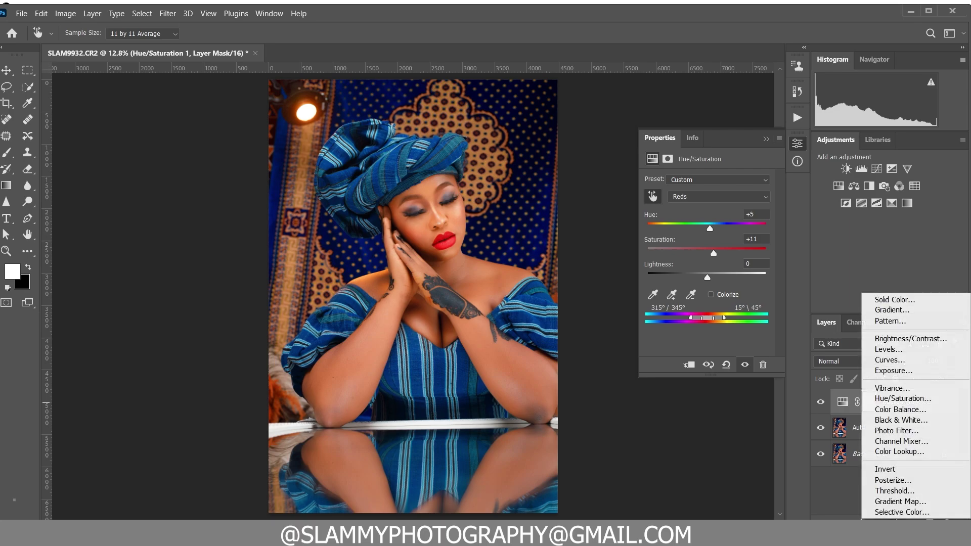
left_click(880, 512)
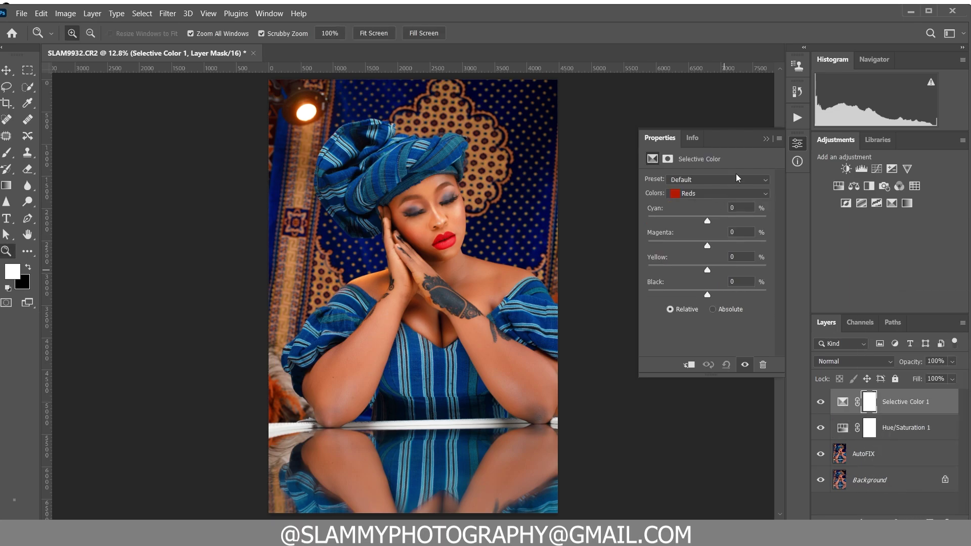
left_click(708, 193)
left_click(705, 211)
left_click_drag(705, 242, 689, 270)
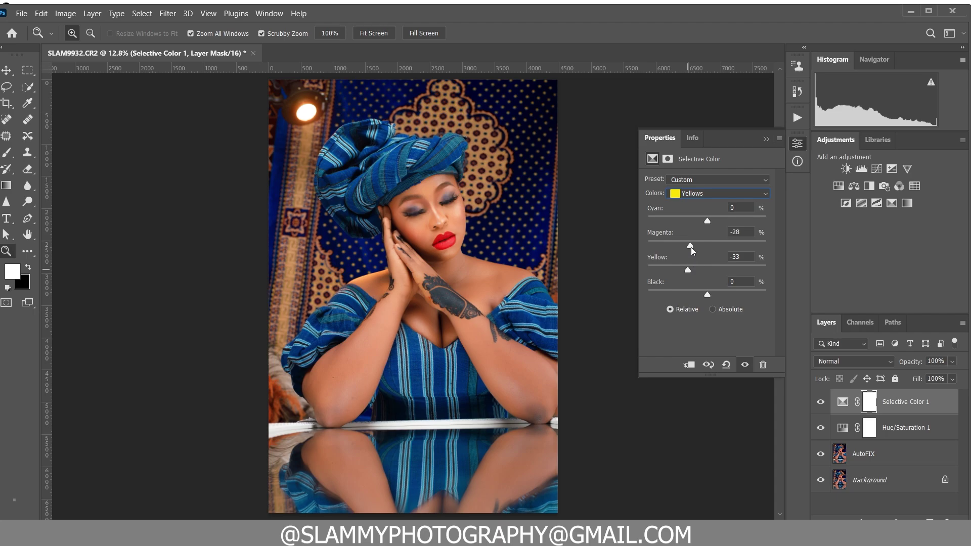
left_click_drag(691, 247, 688, 247)
left_click(821, 402)
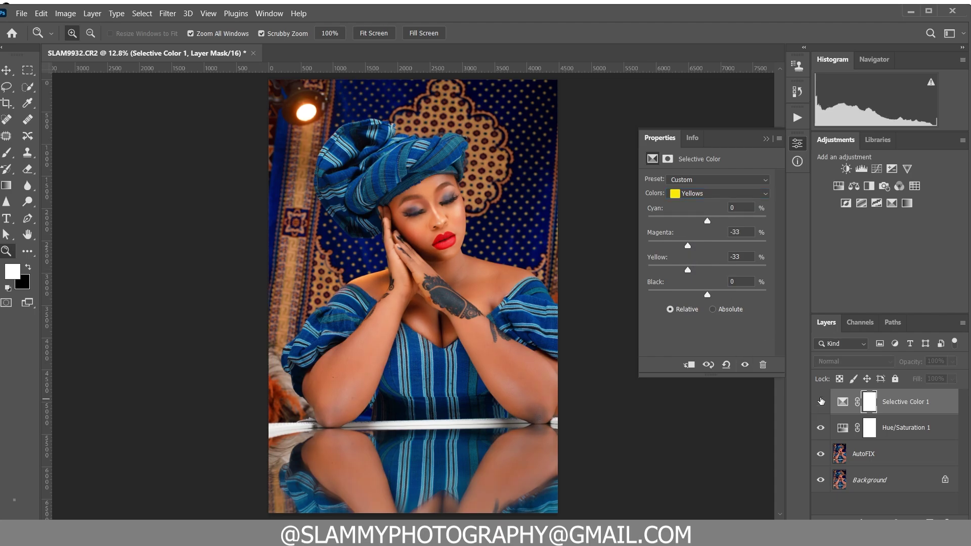
left_click(821, 402)
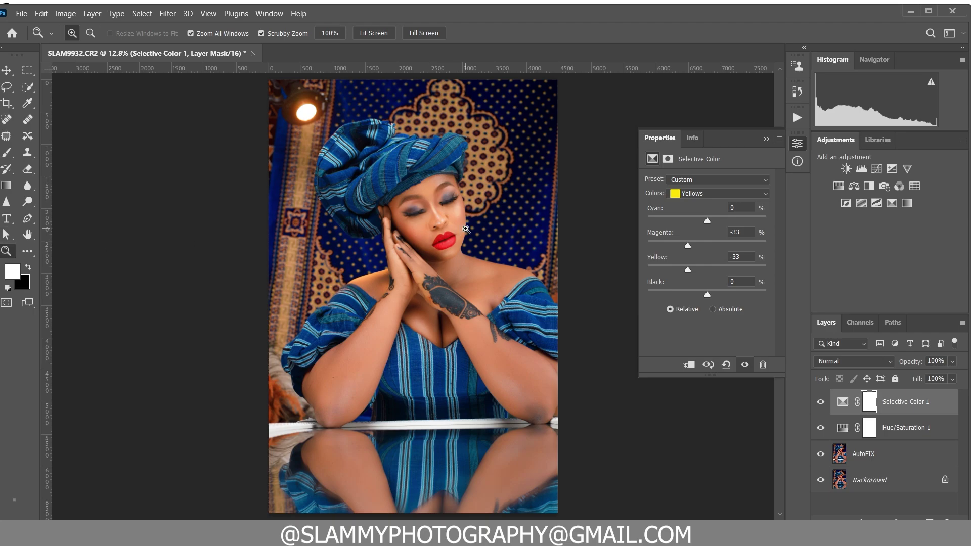
left_click_drag(444, 236, 479, 273)
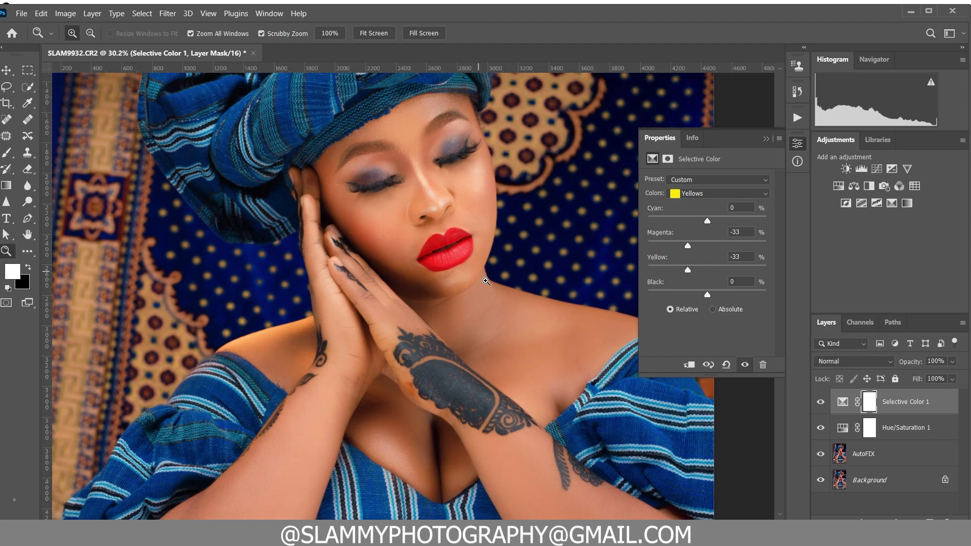
Compare without Selective Color 1 and with the Background alone, then fit the photo on screen
left_click(821, 403)
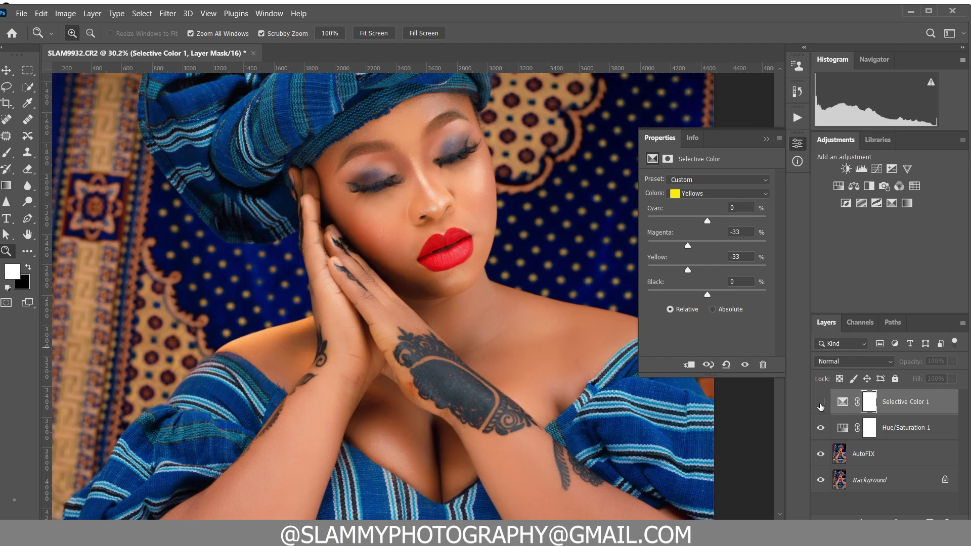
left_click(821, 402)
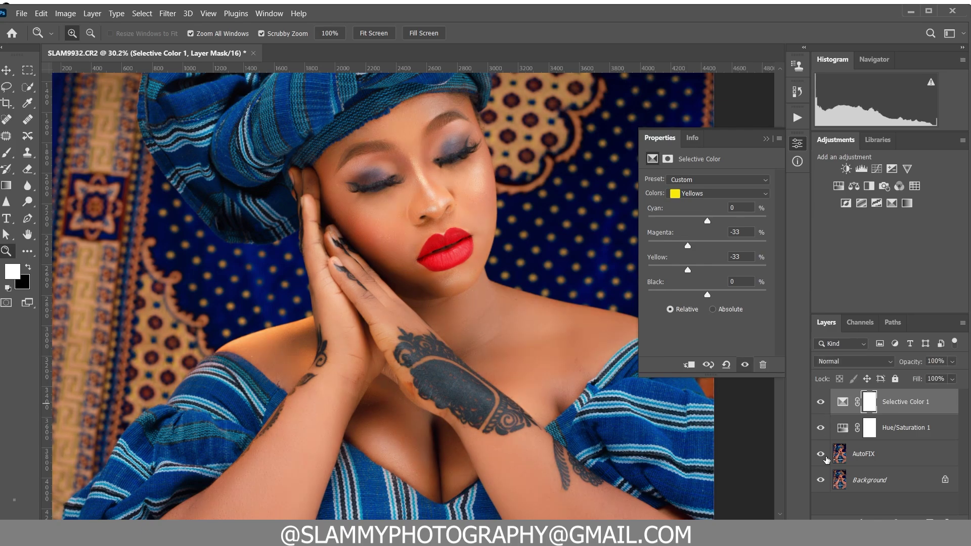
key("alt")
left_click(818, 481, "alt")
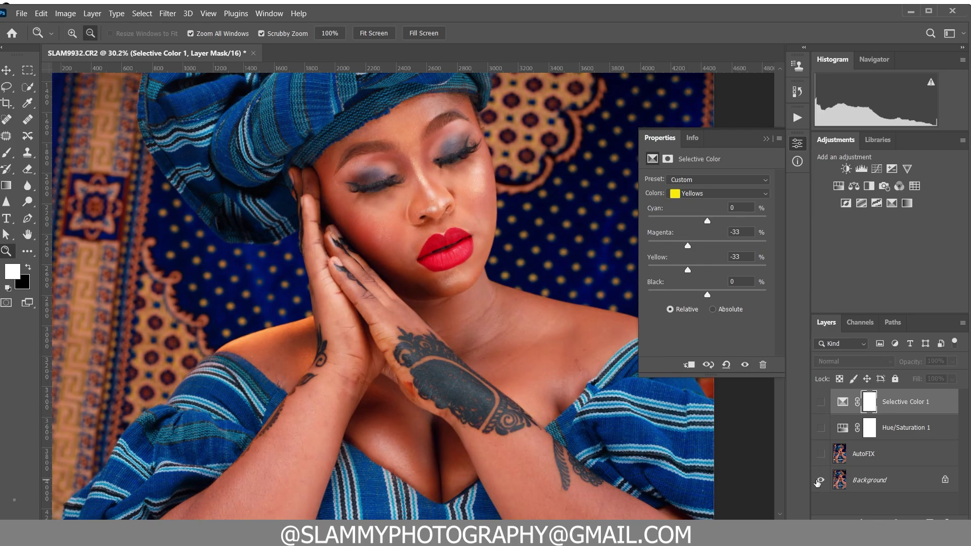
left_click(819, 481, "alt")
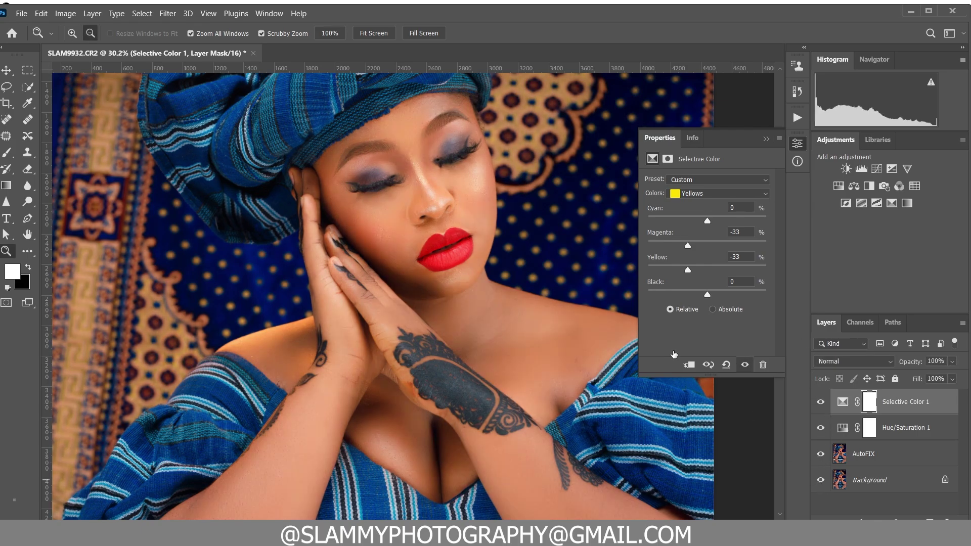
left_click(208, 14)
left_click(253, 125)
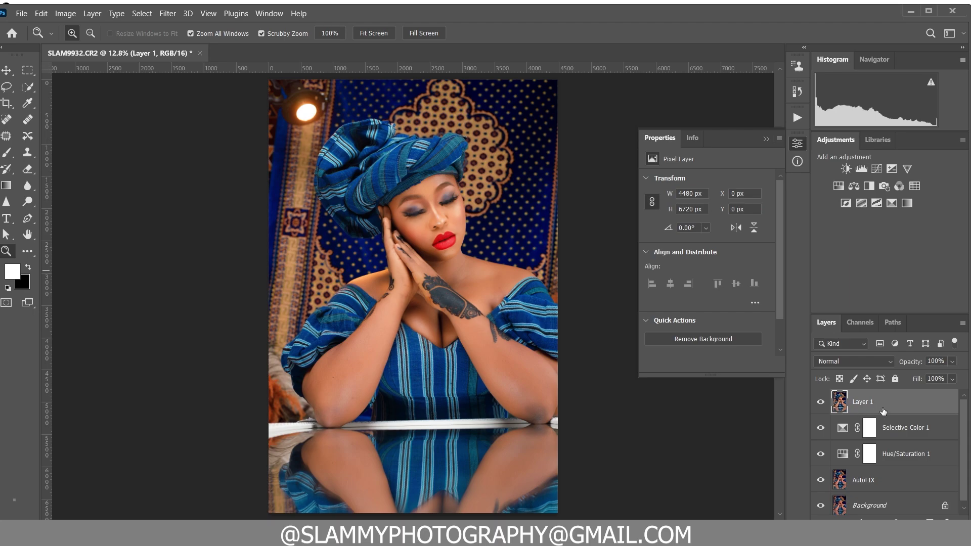
Run the Camera Raw Filter on Layer 1 with Contrast +18, Blacks -14, Temperature -6, Tint -2
left_click(168, 13)
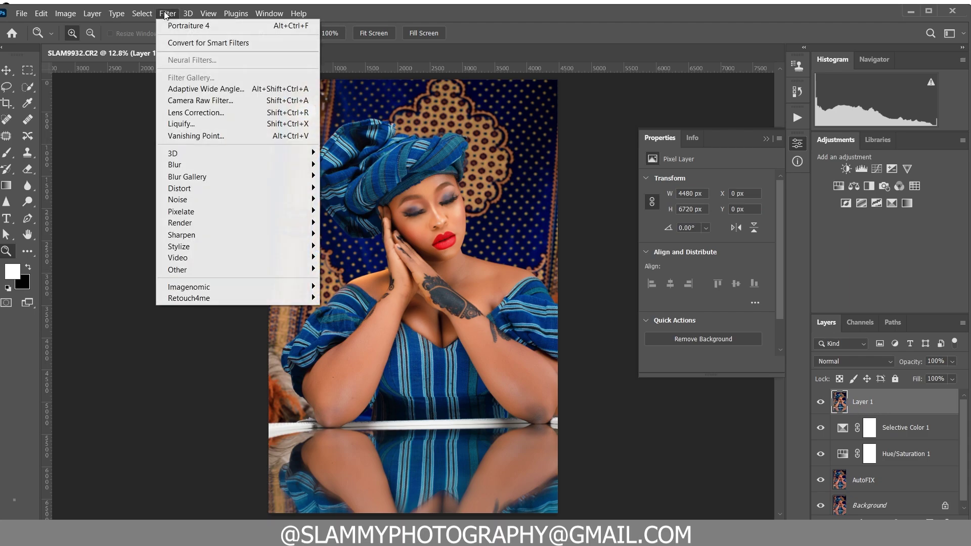
left_click(200, 100)
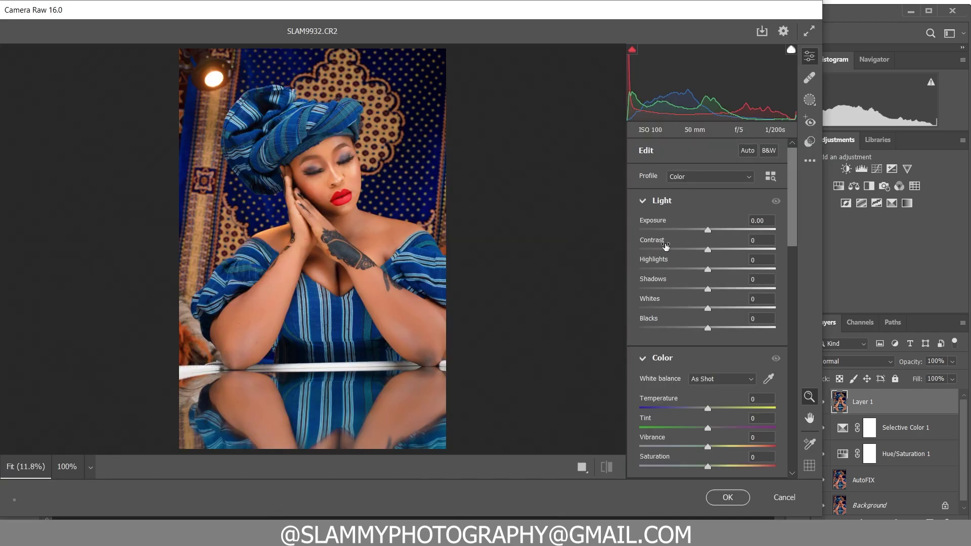
left_click_drag(658, 244, 670, 243)
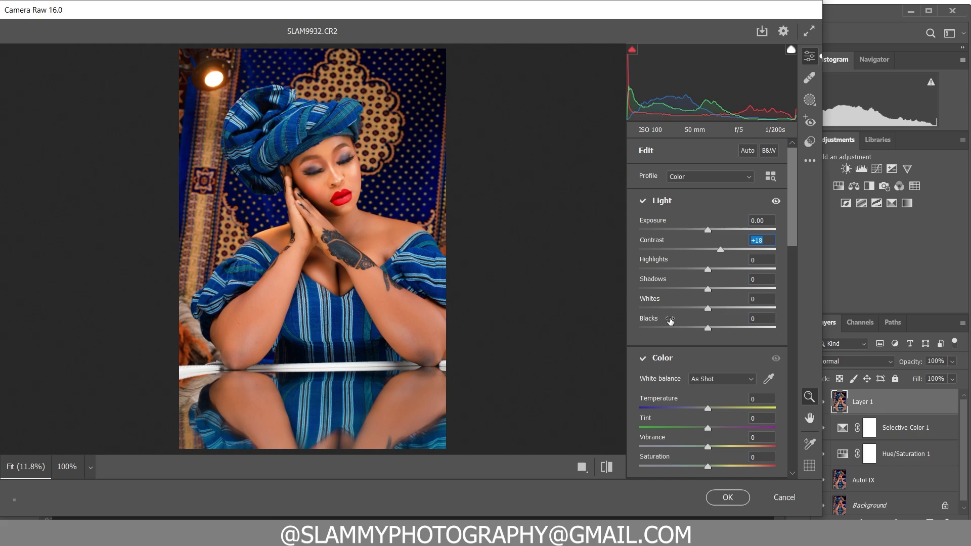
left_click_drag(670, 320, 660, 320)
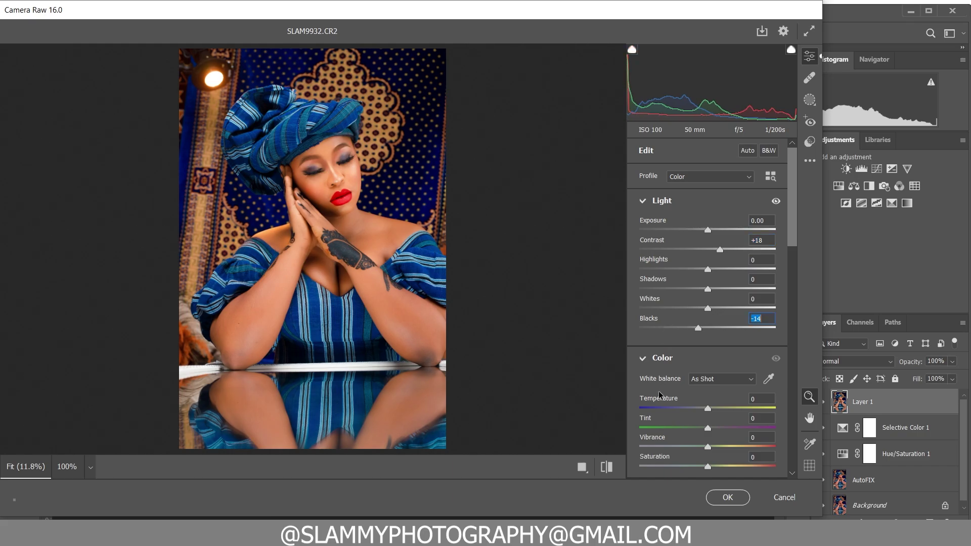
left_click_drag(672, 400, 666, 404)
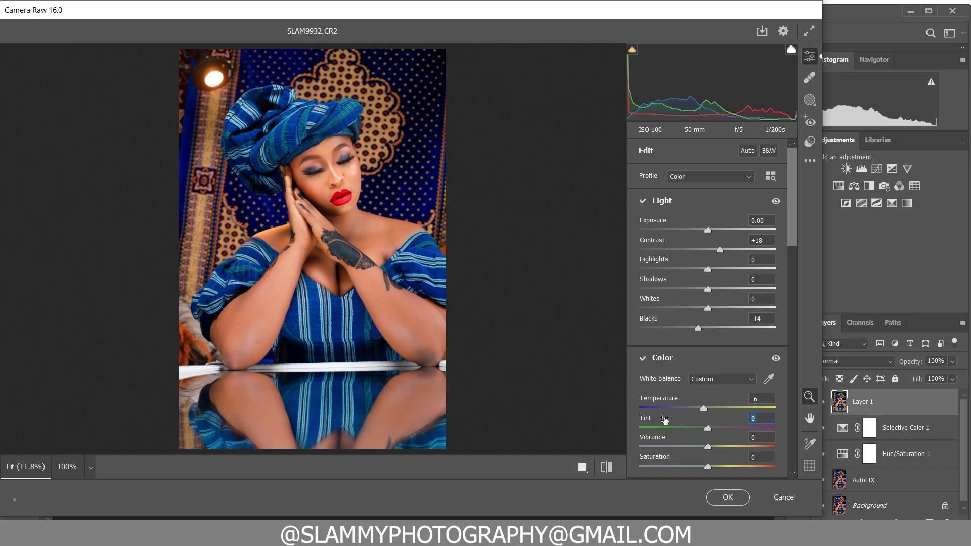
left_click_drag(664, 420, 663, 420)
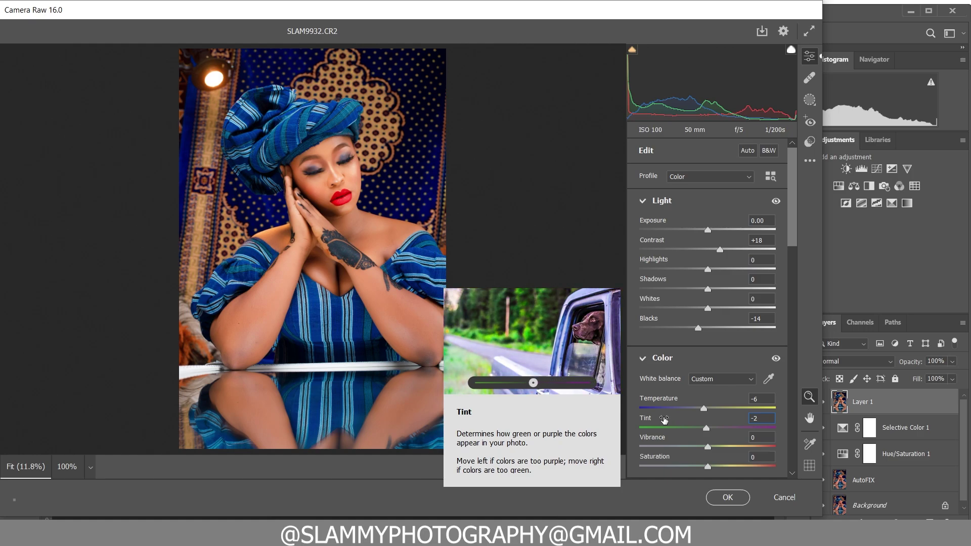
scroll(668, 410, "down", 6)
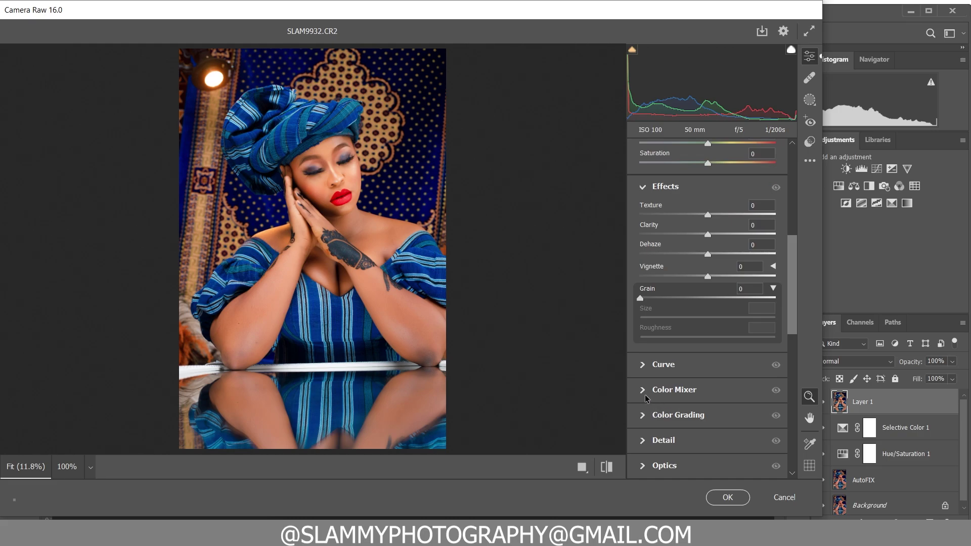
Raise HSL Blues saturation to +18, review Before/After, and apply the filter
left_click(646, 399)
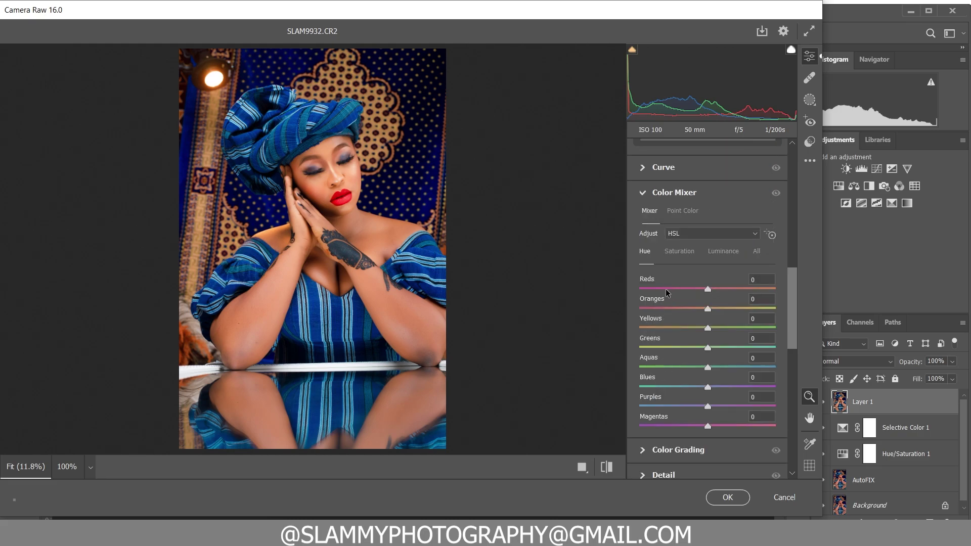
left_click(673, 253)
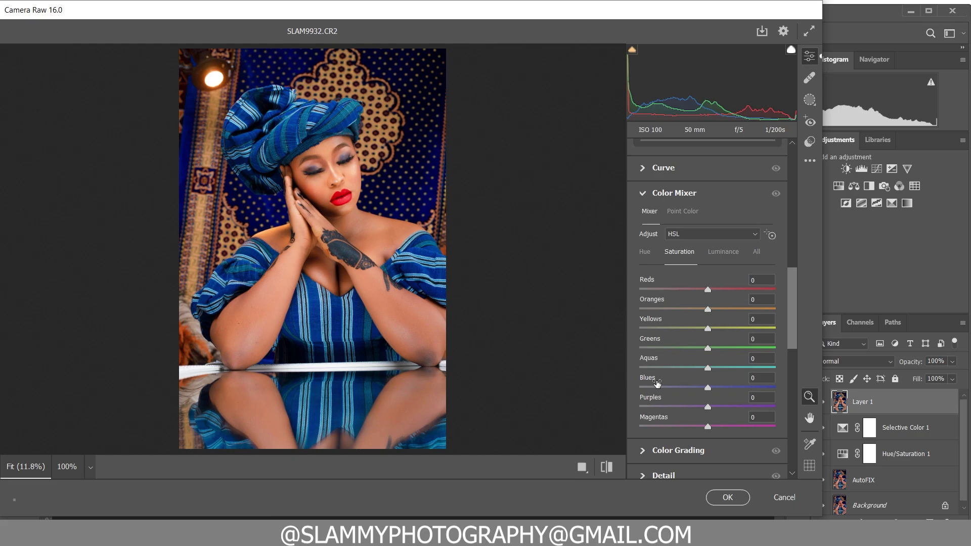
left_click_drag(657, 383, 670, 382)
left_click(583, 468)
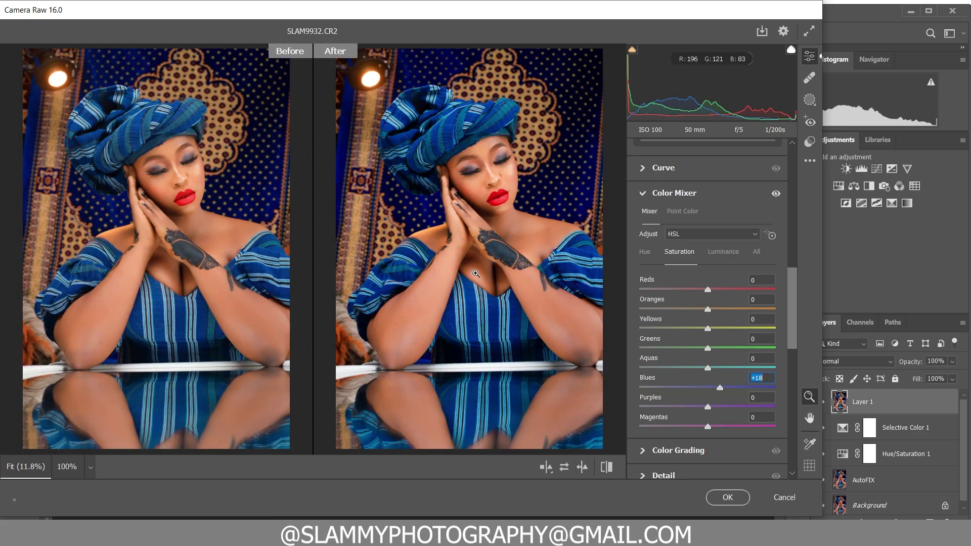
left_click_drag(488, 193, 526, 233)
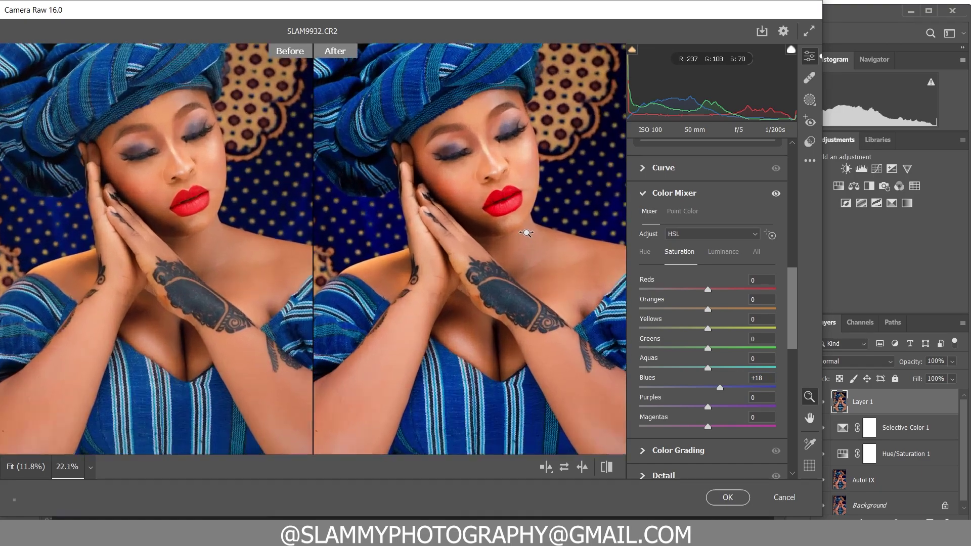
left_click(727, 497)
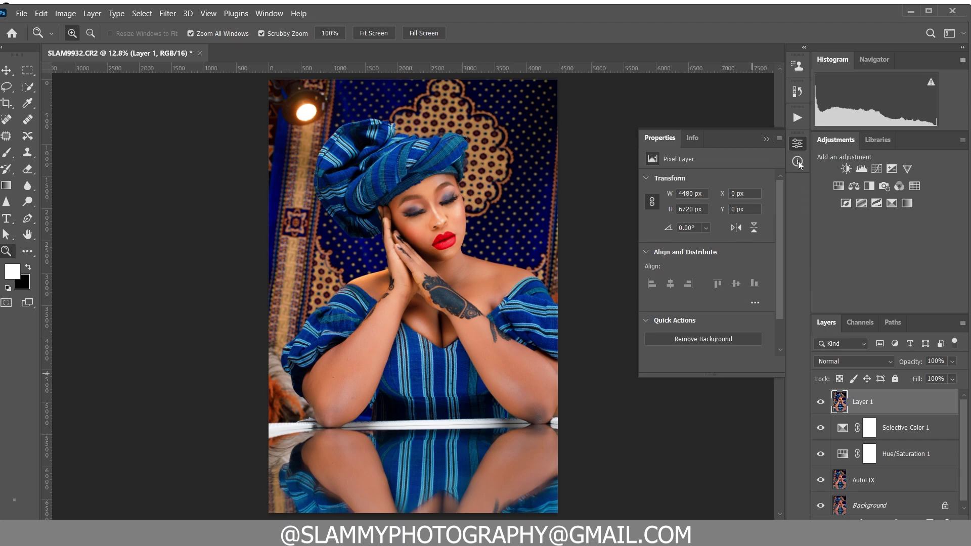
In History, compare the SLAM9932.CR2 snapshot against the Camera Raw Filter state
left_click(797, 91)
scroll(776, 208, "up", 10)
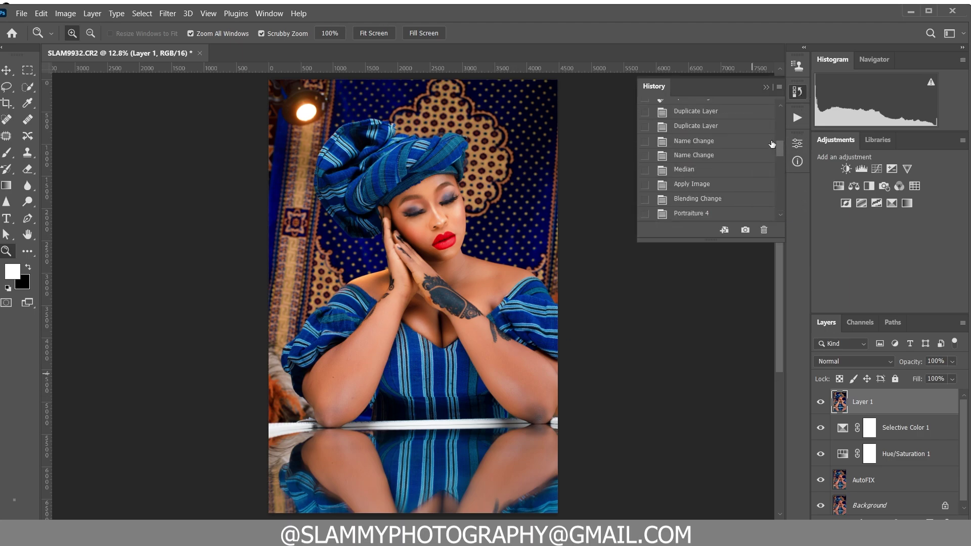
left_click(730, 112)
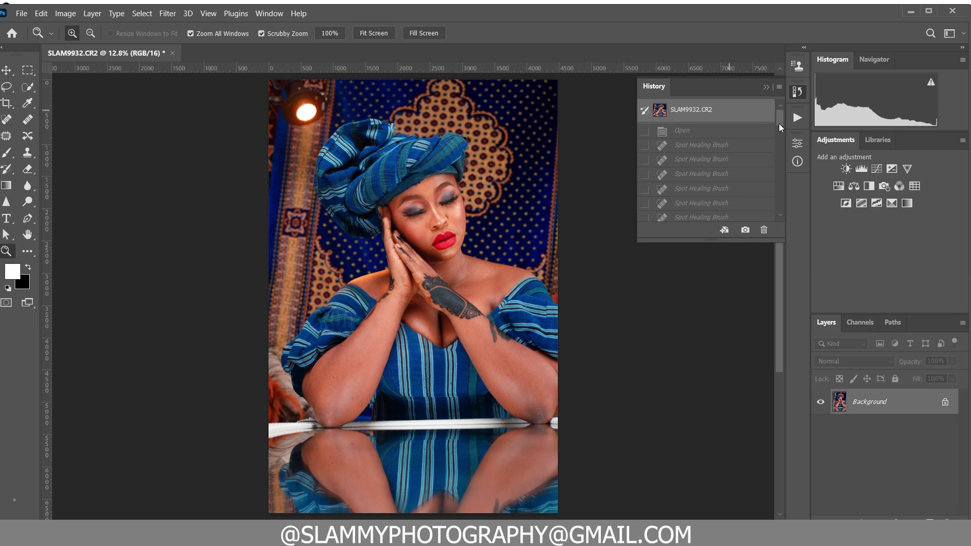
left_click_drag(779, 124, 779, 205)
left_click(746, 215)
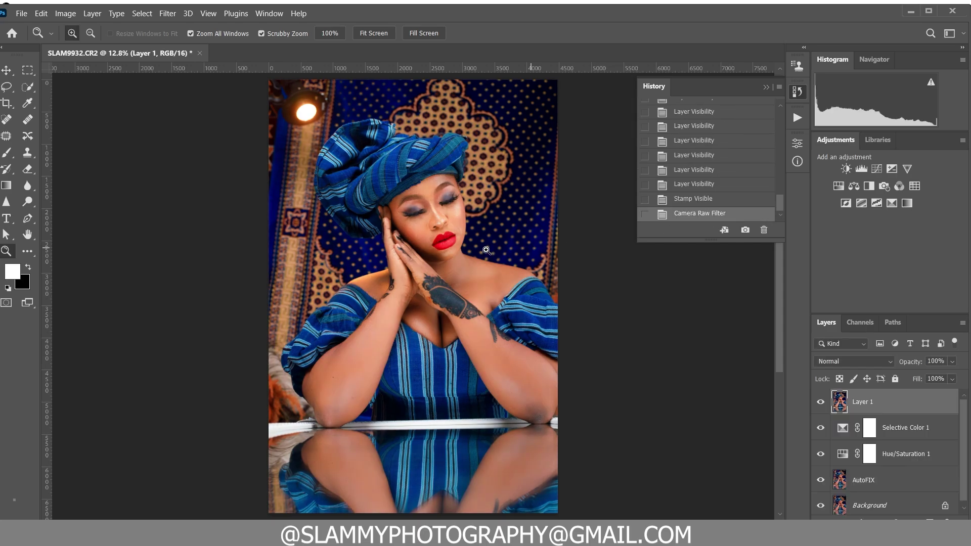
left_click_drag(487, 250, 492, 262)
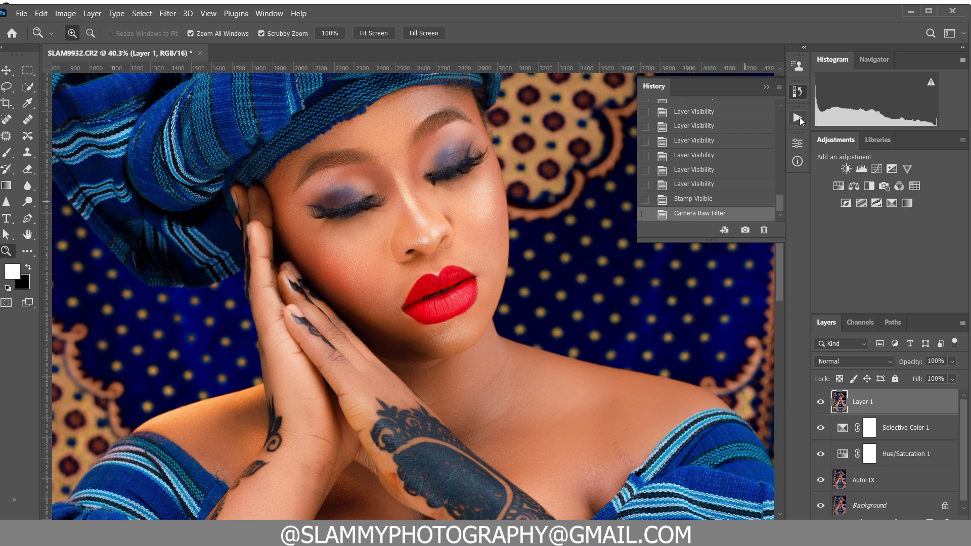
Return from Actions to History and recheck the original against the finished edit
left_click(798, 118)
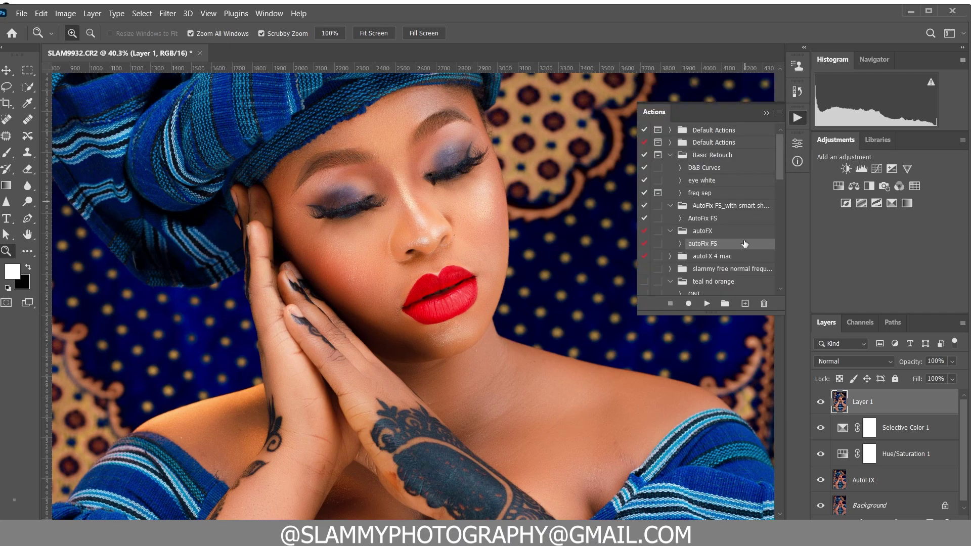
left_click(801, 95)
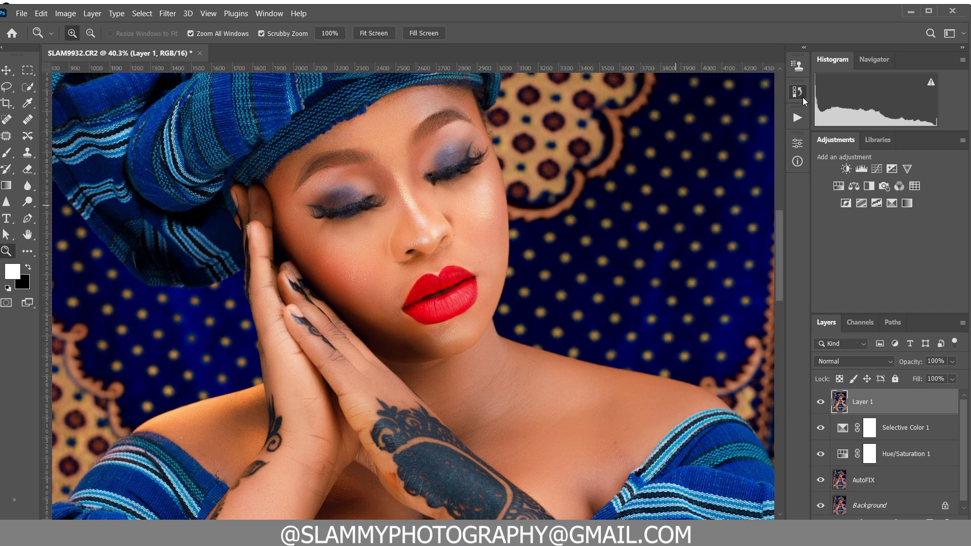
mouse_move(780, 203)
left_mouse_down()
mouse_move(769, 115)
mouse_move(781, 221)
left_mouse_up()
left_click(745, 115)
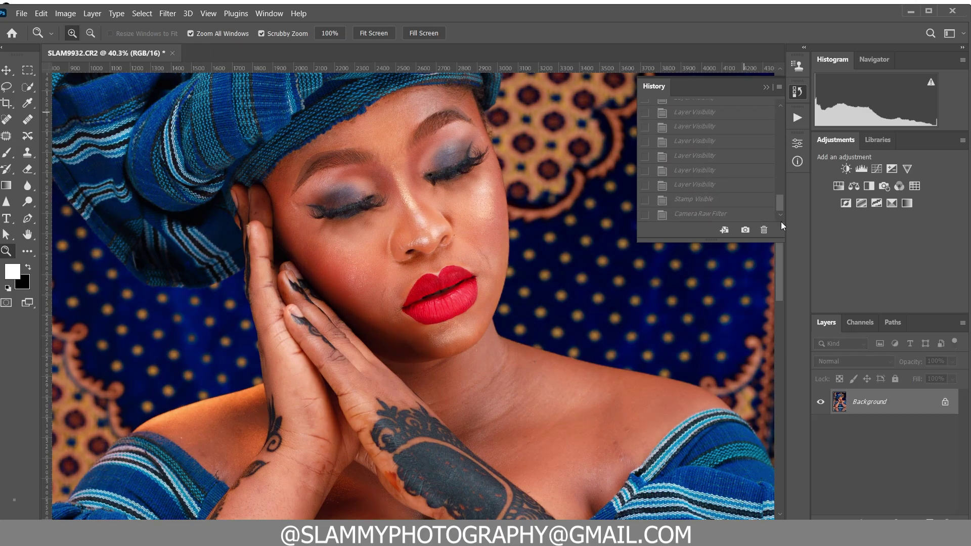
left_click(739, 215)
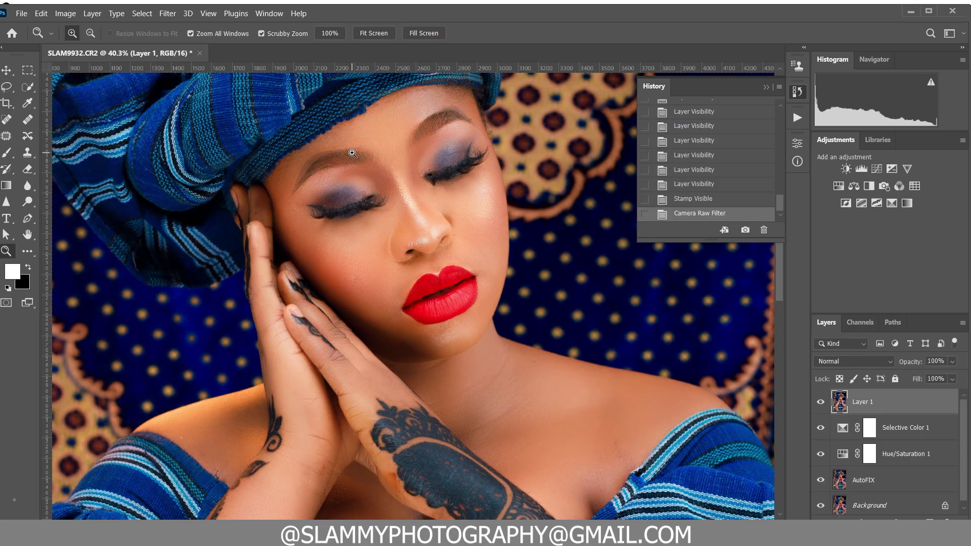
left_click(208, 14)
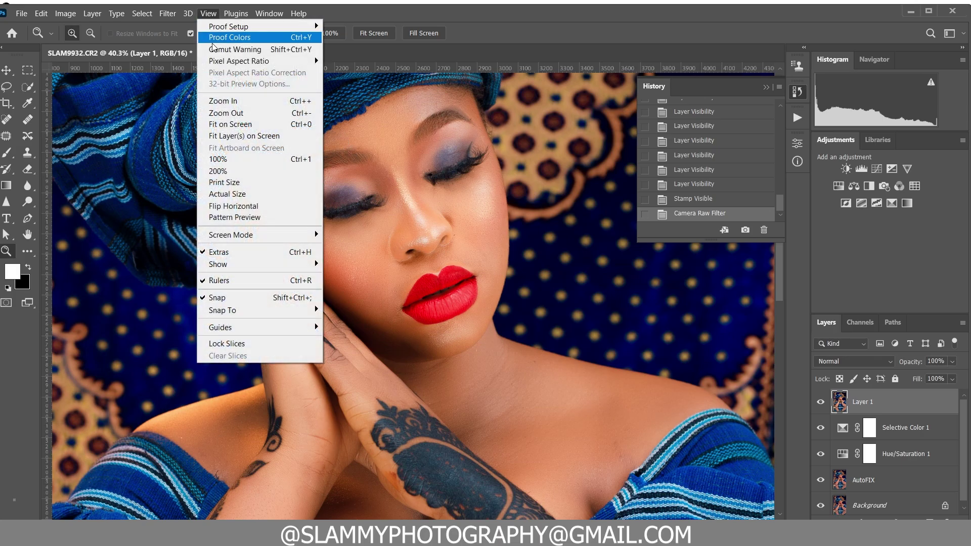